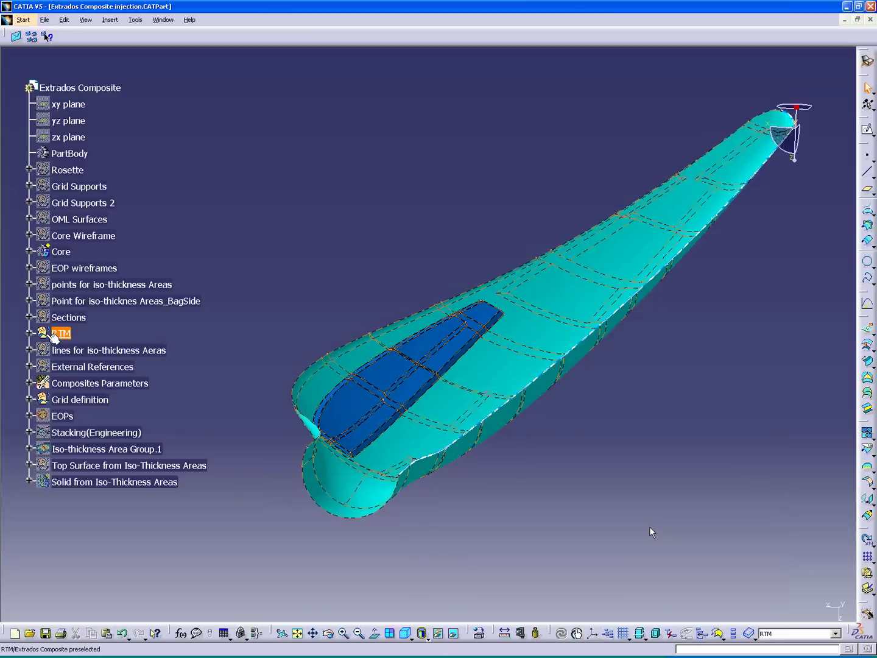
# Step: Start a Resin Transfer Molding analysis with an RTM analysis case, creating Analysis2
pyautogui.click(29, 333)
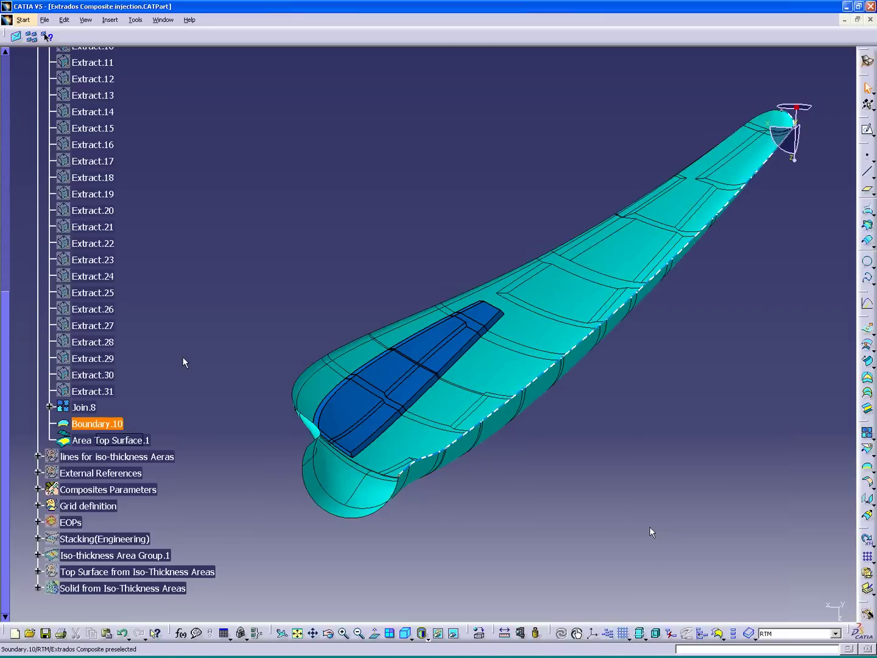
pyautogui.scroll(5, 182, 357)
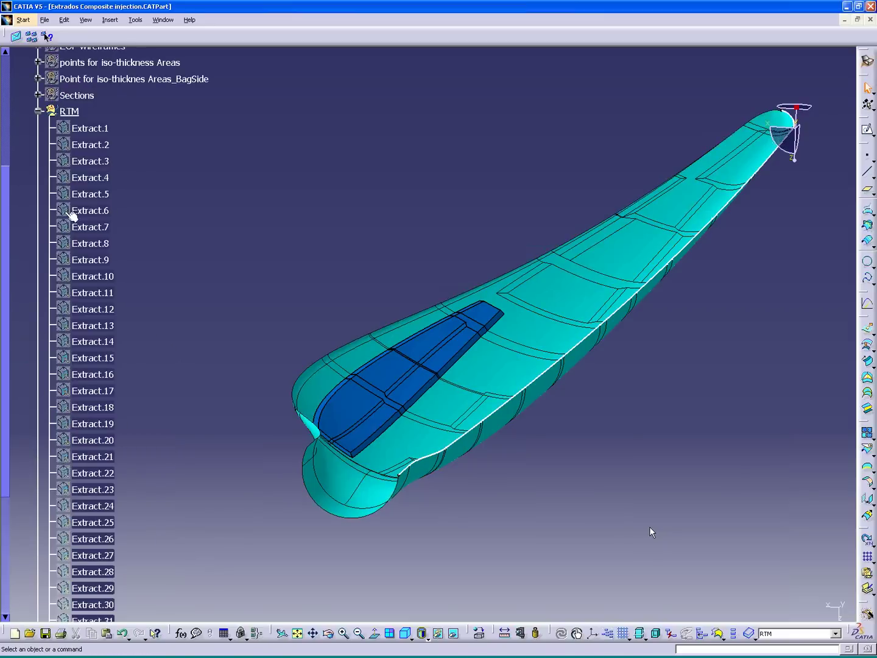
pyautogui.click(38, 111)
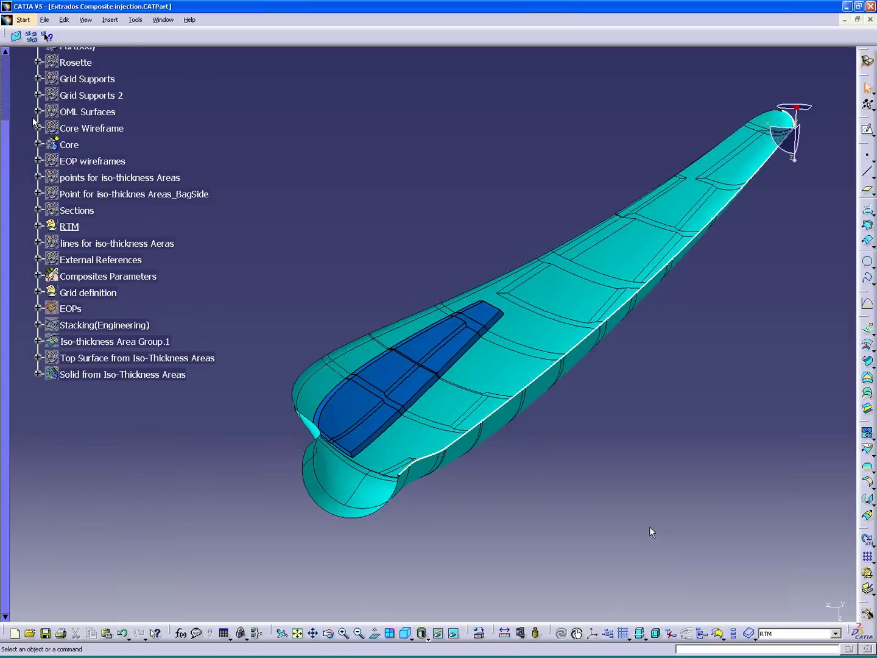
pyautogui.click(22, 19)
pyautogui.moveTo(56, 73)
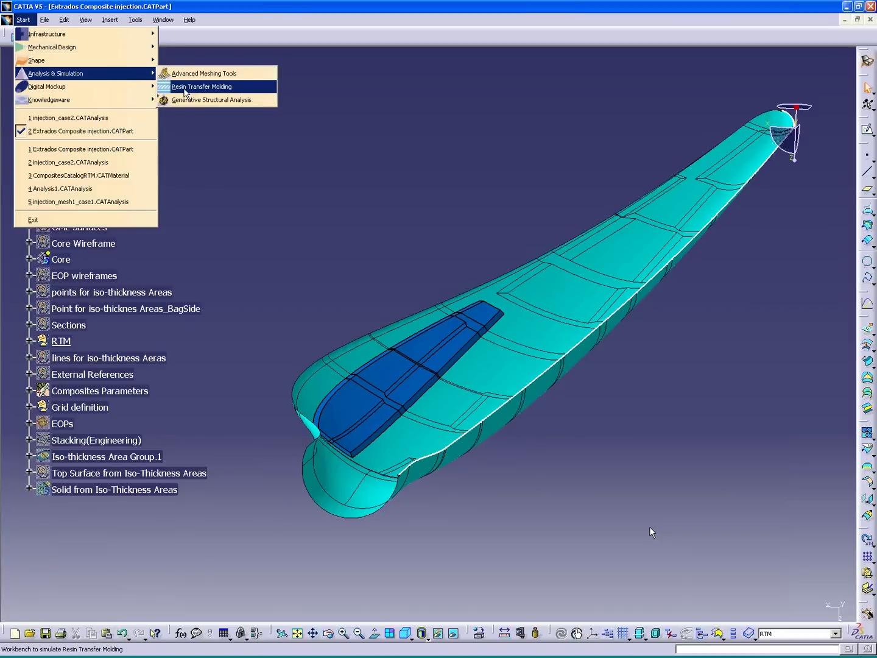
pyautogui.click(185, 87)
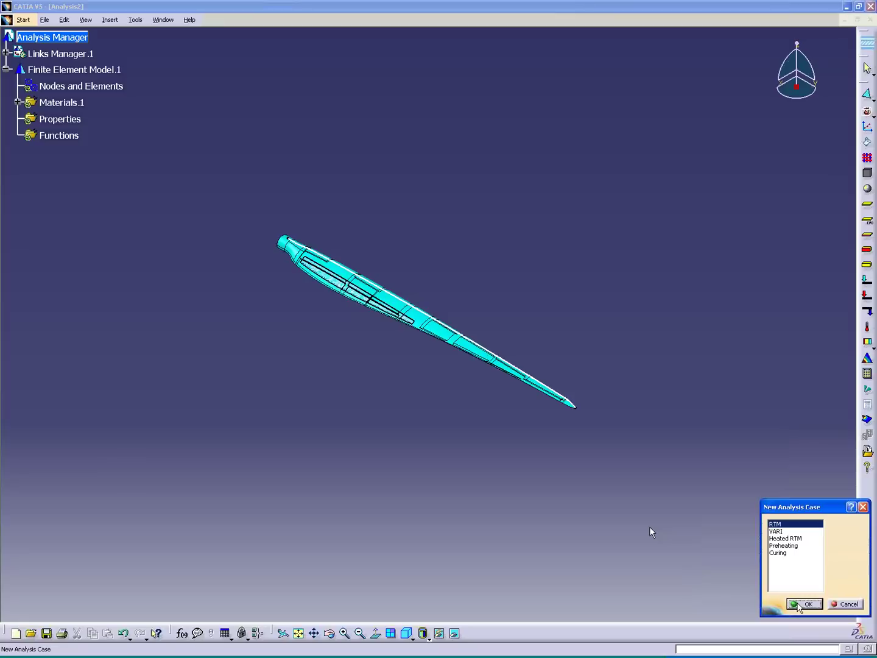
pyautogui.click(797, 605)
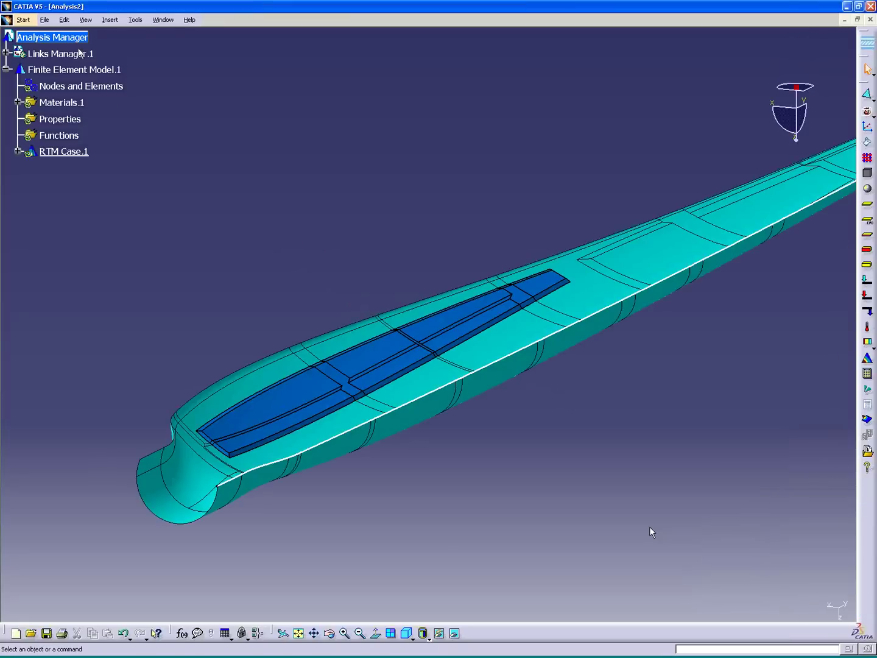
# Step: Mesh the dark blue core surface with 100 mm triangles, giving 2073 nodes and 3791 elements
pyautogui.click(22, 19)
pyautogui.moveTo(56, 73)
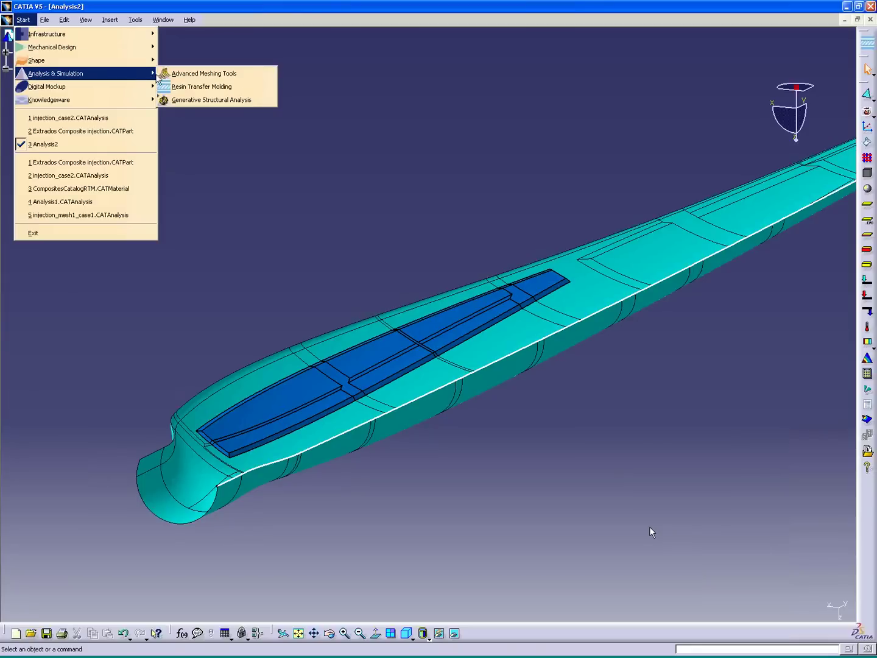
pyautogui.click(188, 79)
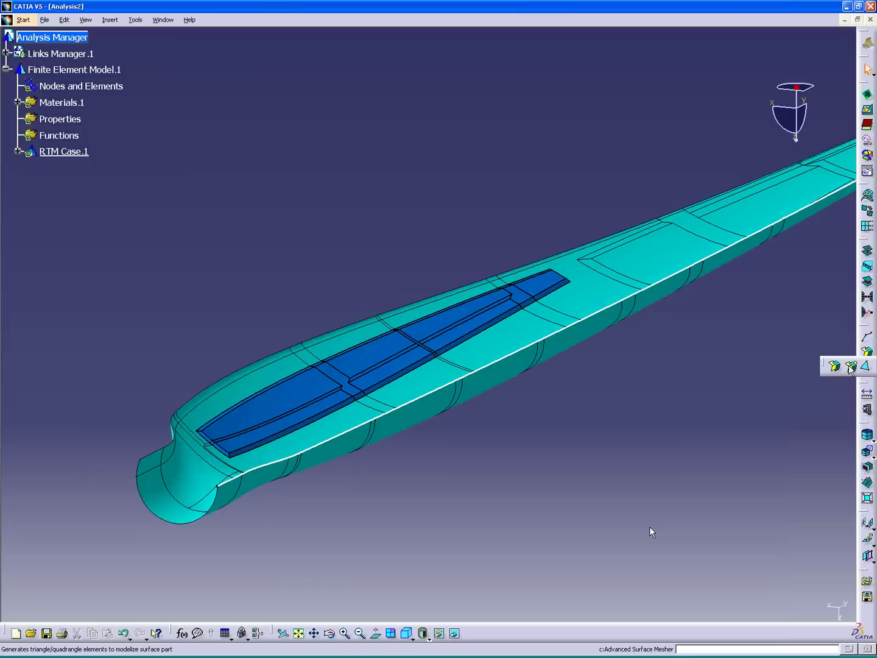
pyautogui.click(867, 353)
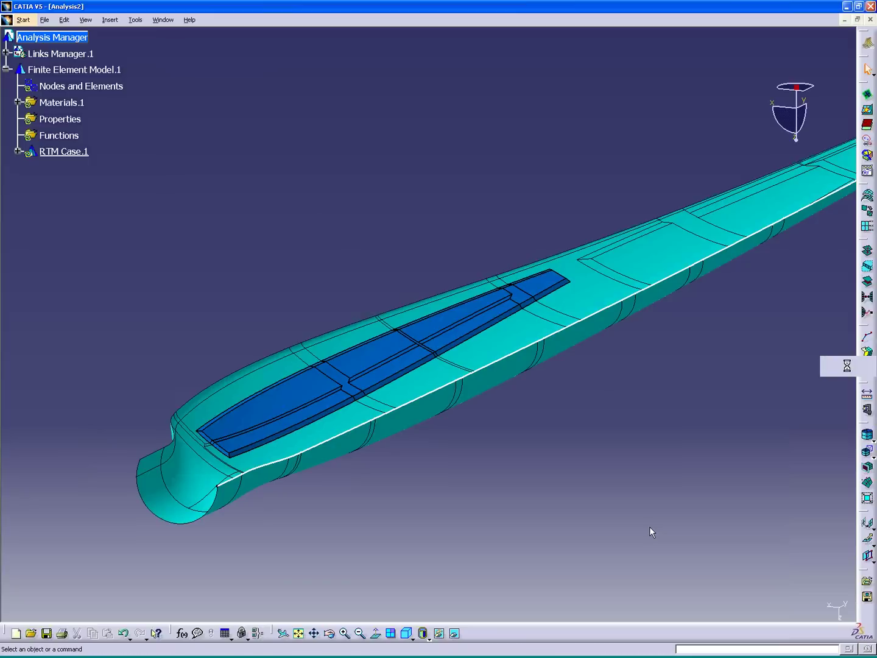
pyautogui.click(451, 329)
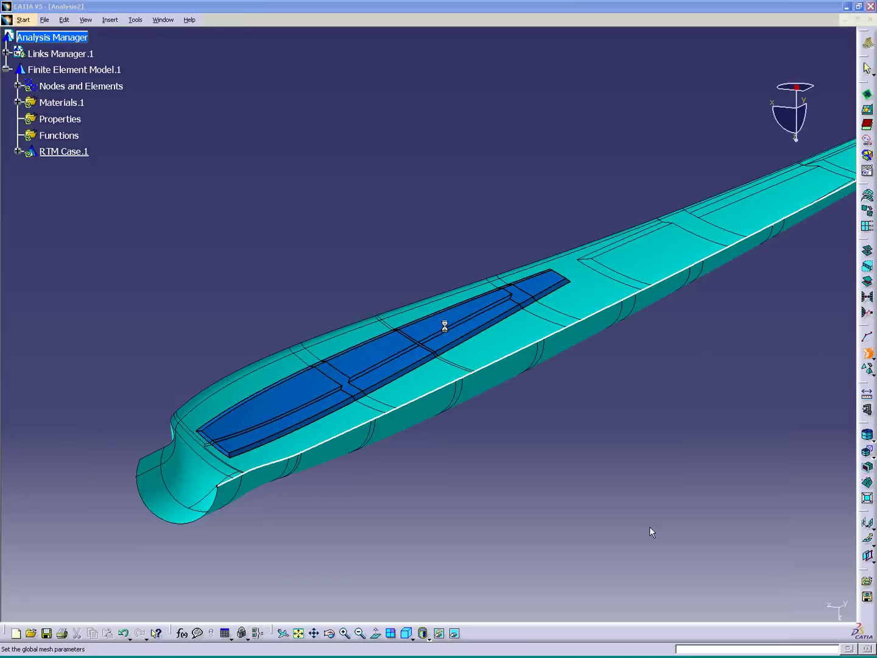
pyautogui.click(782, 604)
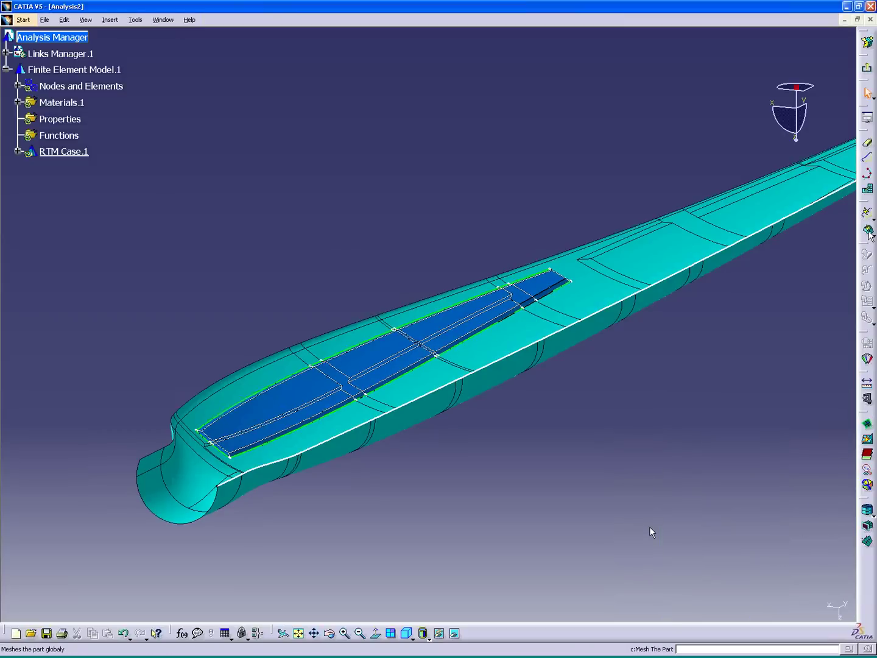
pyautogui.click(868, 232)
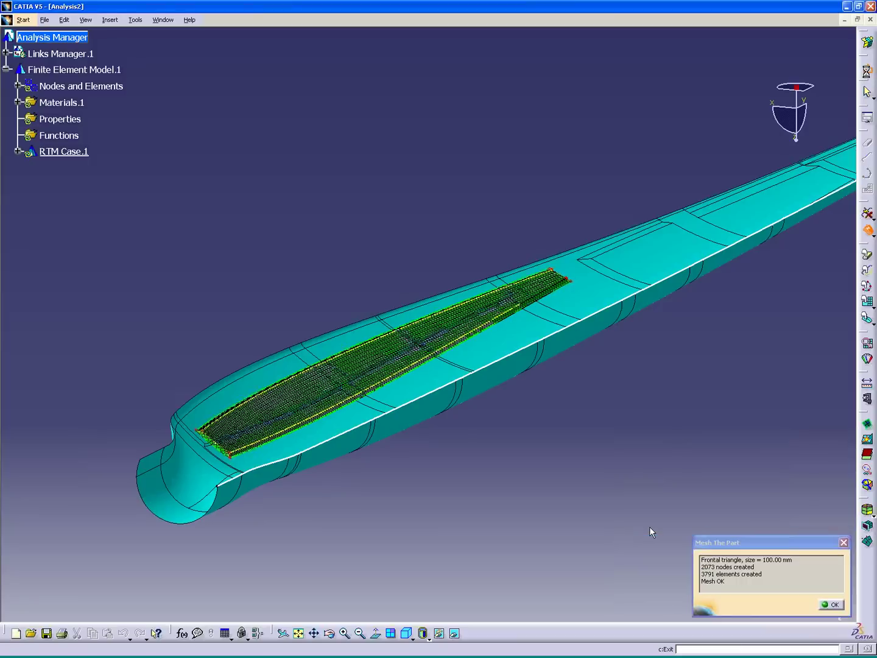
pyautogui.press('Return')
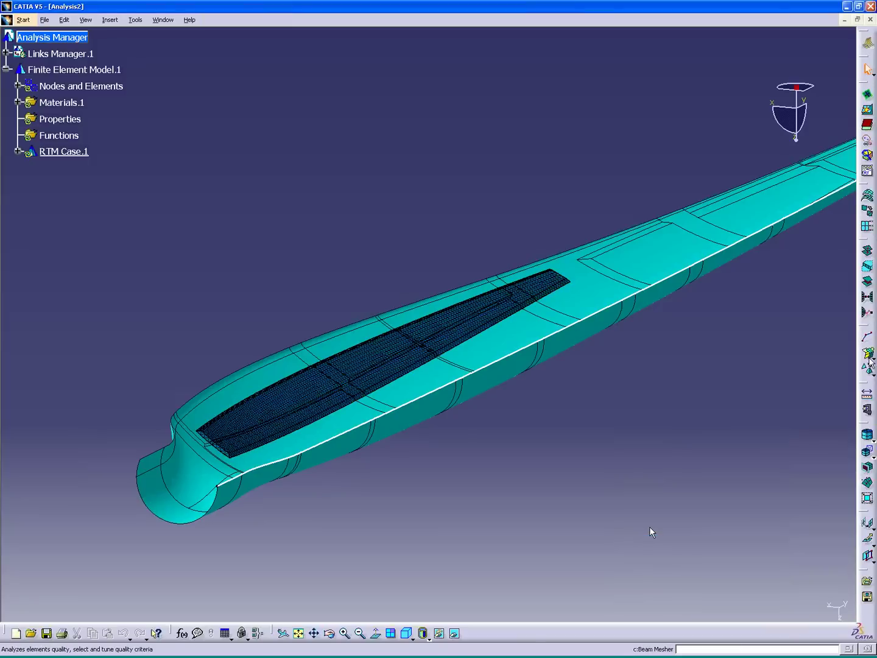
# Step: Mesh the blade's top skin surface with 100 mm global mesh parameters
pyautogui.click(867, 353)
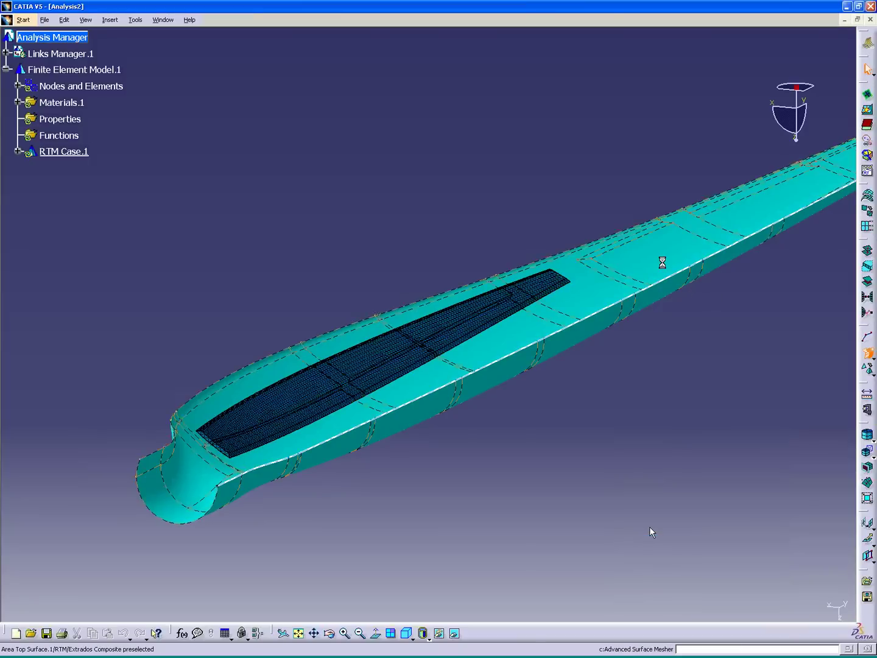
pyautogui.click(662, 262)
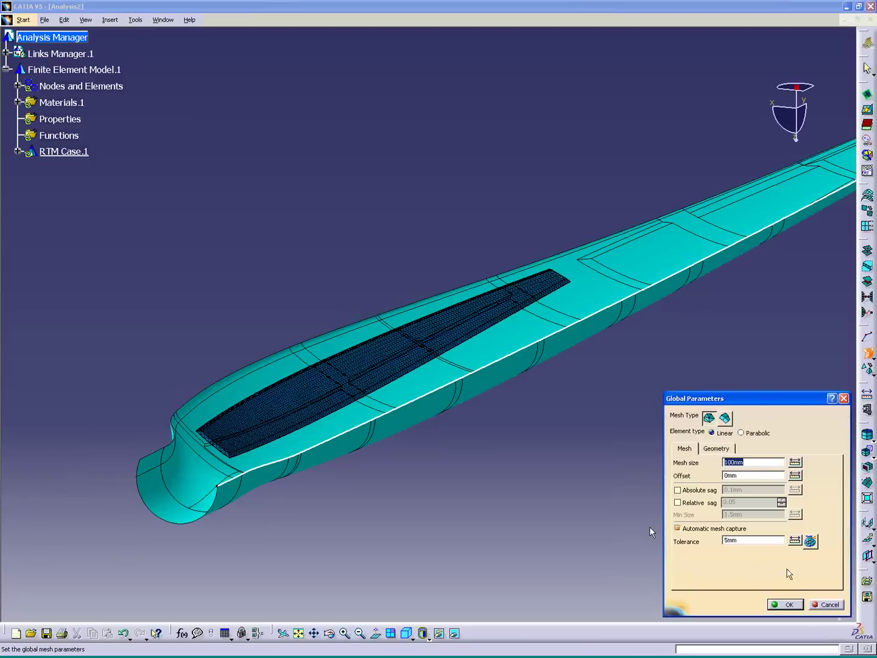
pyautogui.click(787, 606)
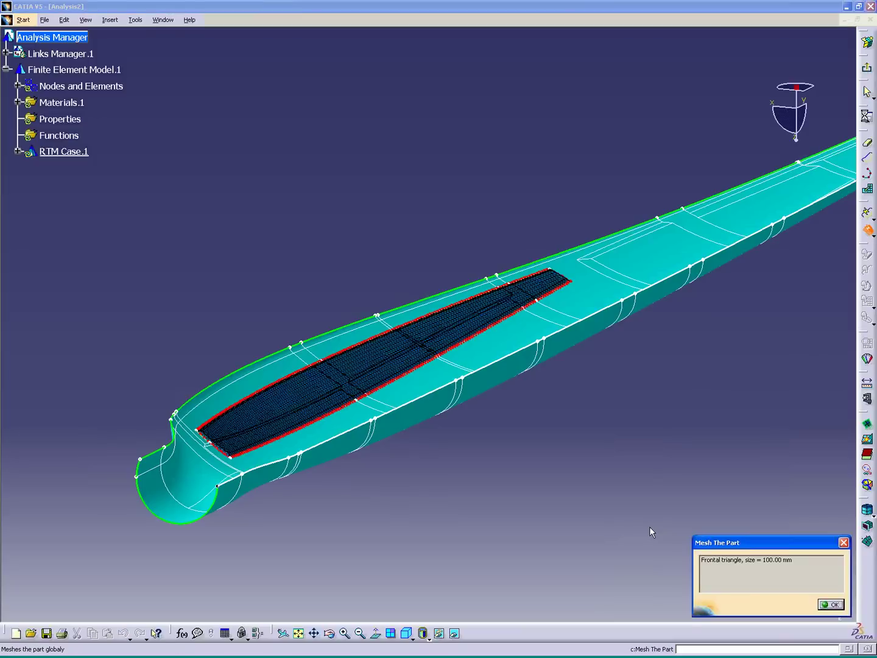
pyautogui.press('Return')
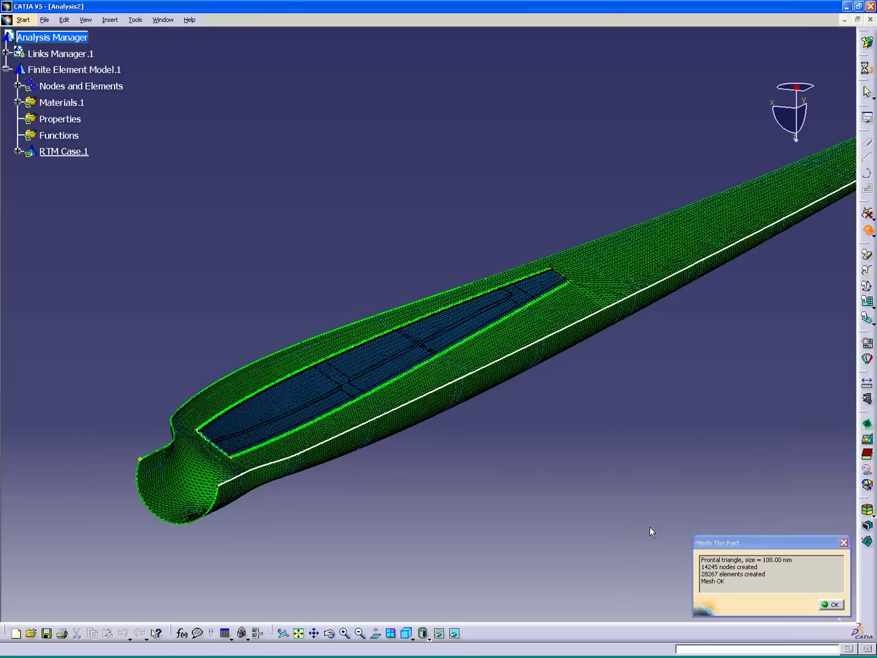
# Step: Check the blade mesh for free edges and return to the Resin Transfer Molding workbench
pyautogui.press('Return')
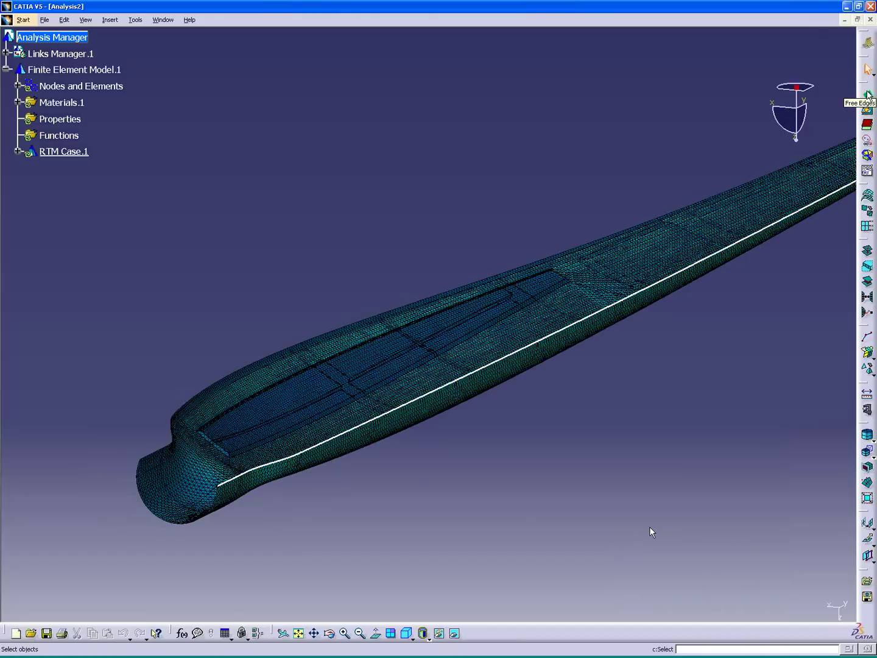
pyautogui.click(868, 95)
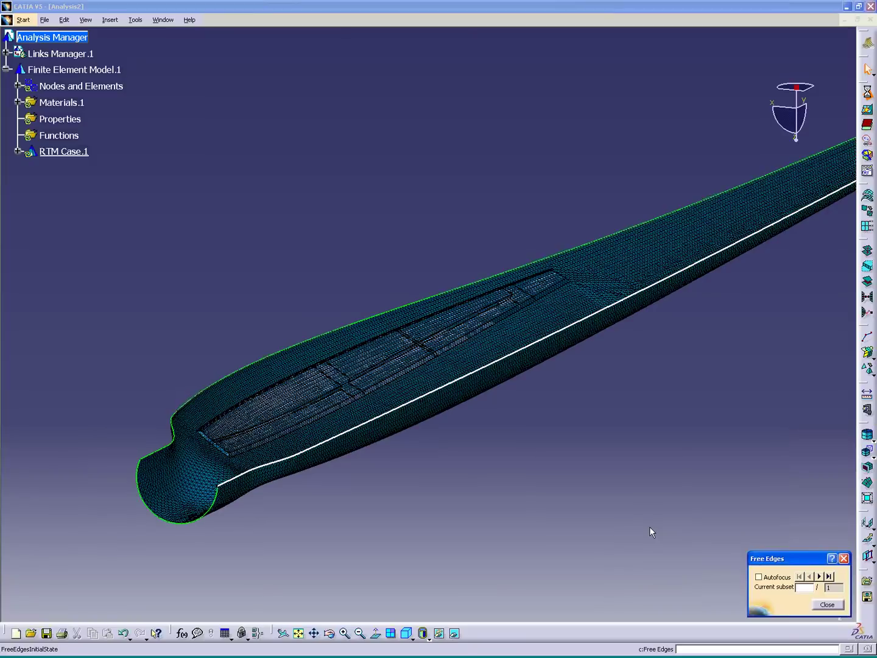
pyautogui.click(826, 604)
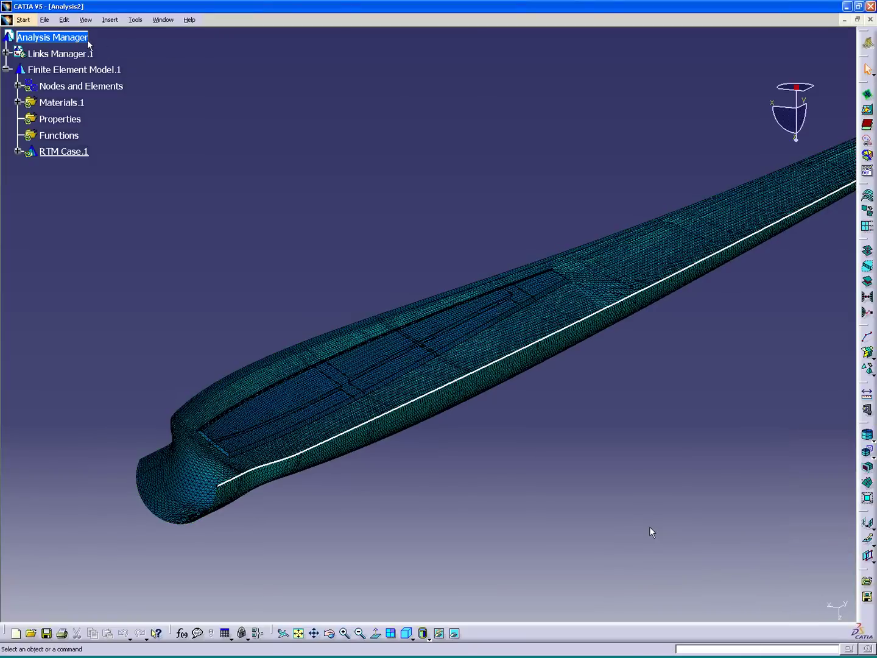
pyautogui.click(24, 20)
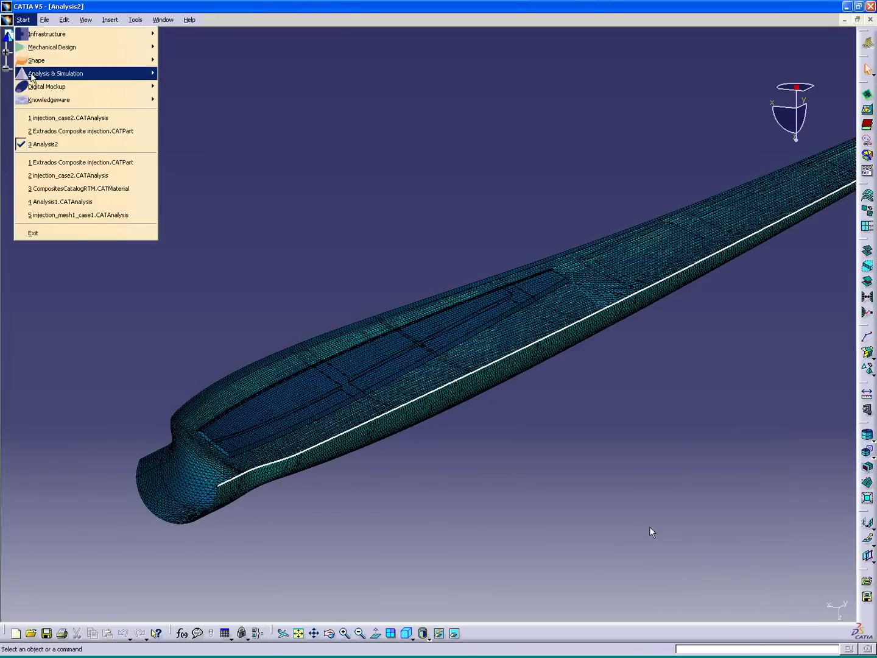
pyautogui.moveTo(55, 74)
pyautogui.click(226, 86)
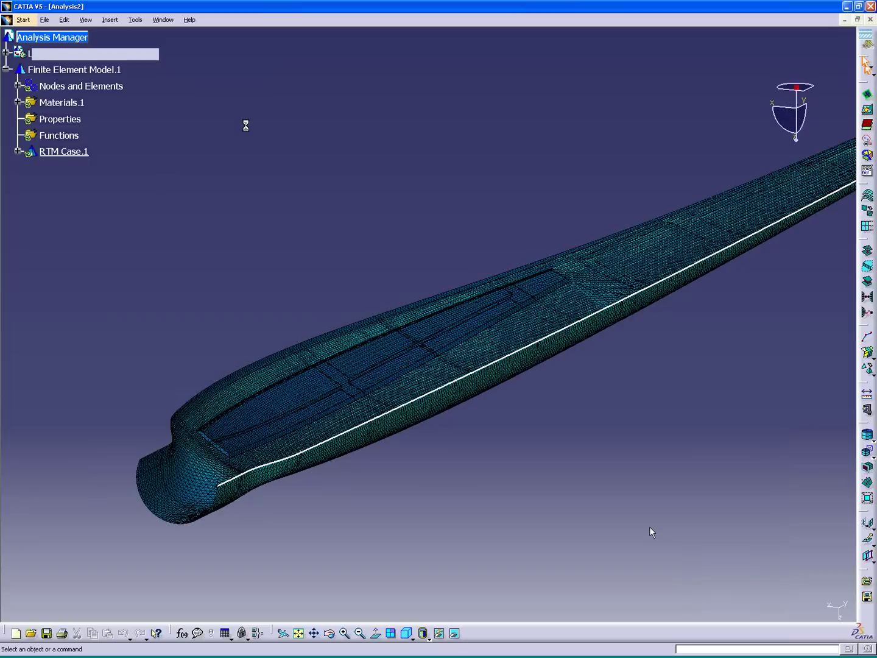
# Step: Confirm Resin.1's 1000 kg/m³ density and viscosity, then start a new CPD 2D Property
pyautogui.click(17, 102)
pyautogui.click(66, 122)
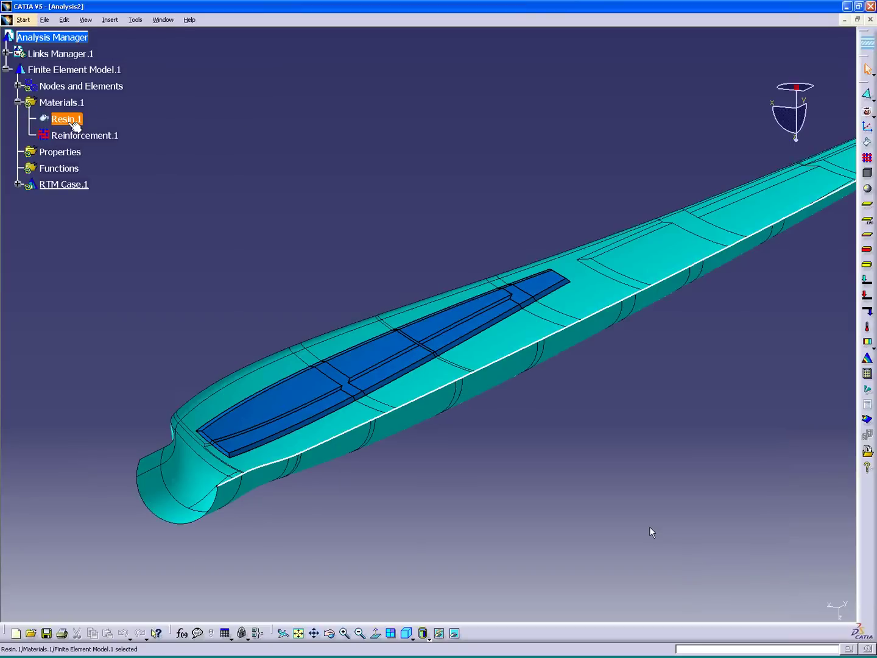
pyautogui.doubleClick(69, 121)
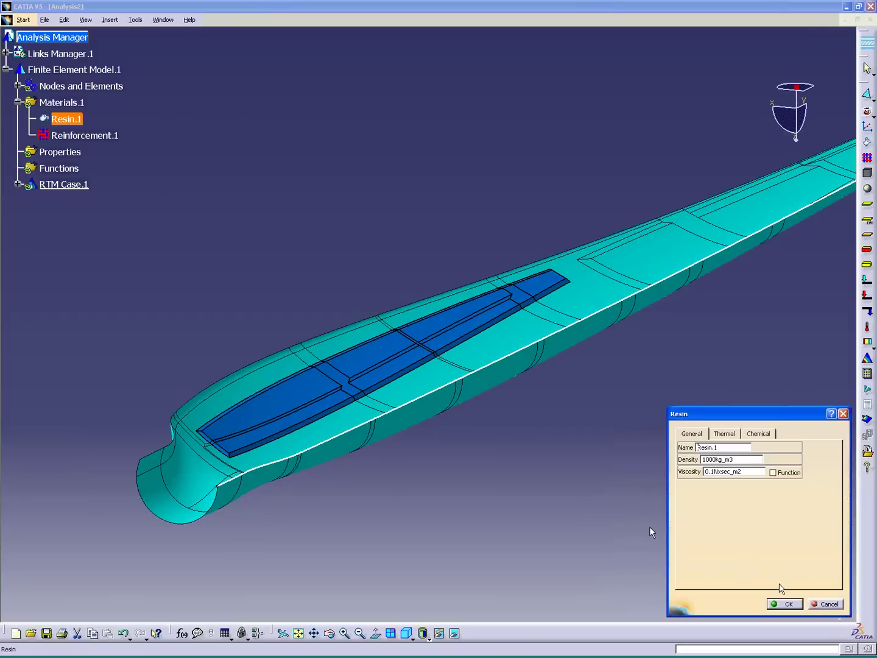
pyautogui.click(786, 604)
pyautogui.click(866, 221)
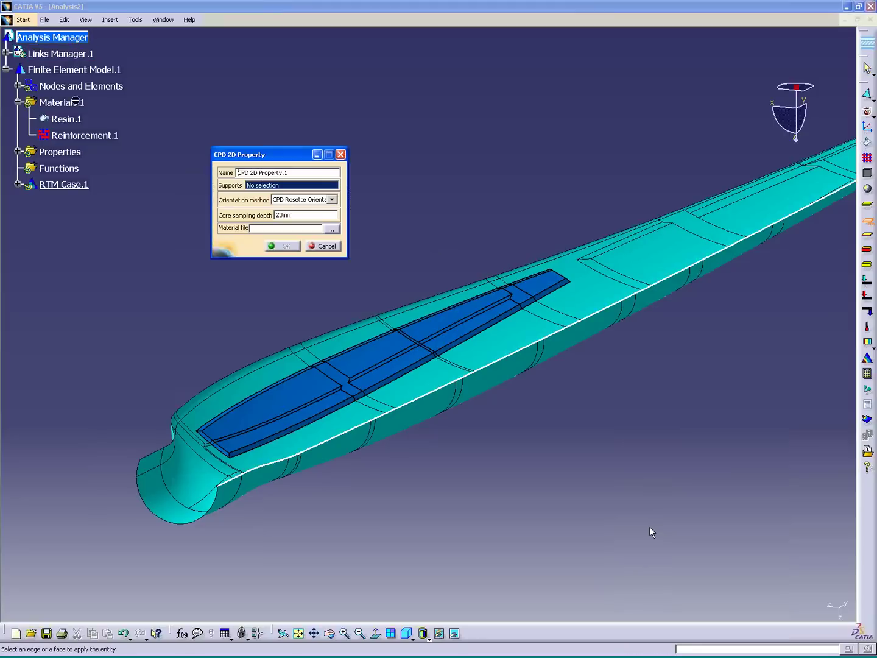
# Step: Select Join.8 and Area Top Surface.1 from Extrados Composite's RTM set as supports
pyautogui.click(5, 54)
pyautogui.click(18, 69)
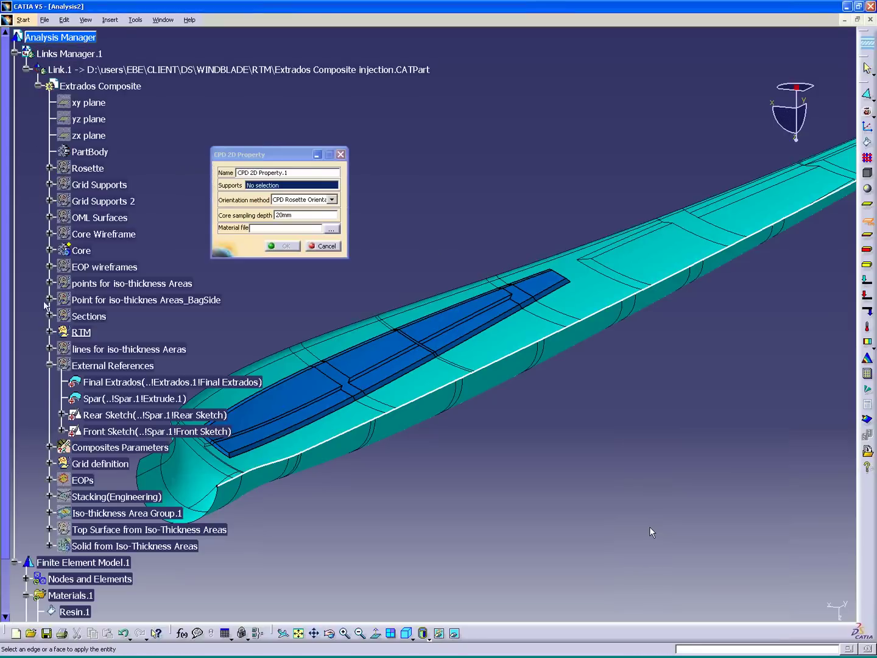
pyautogui.click(49, 332)
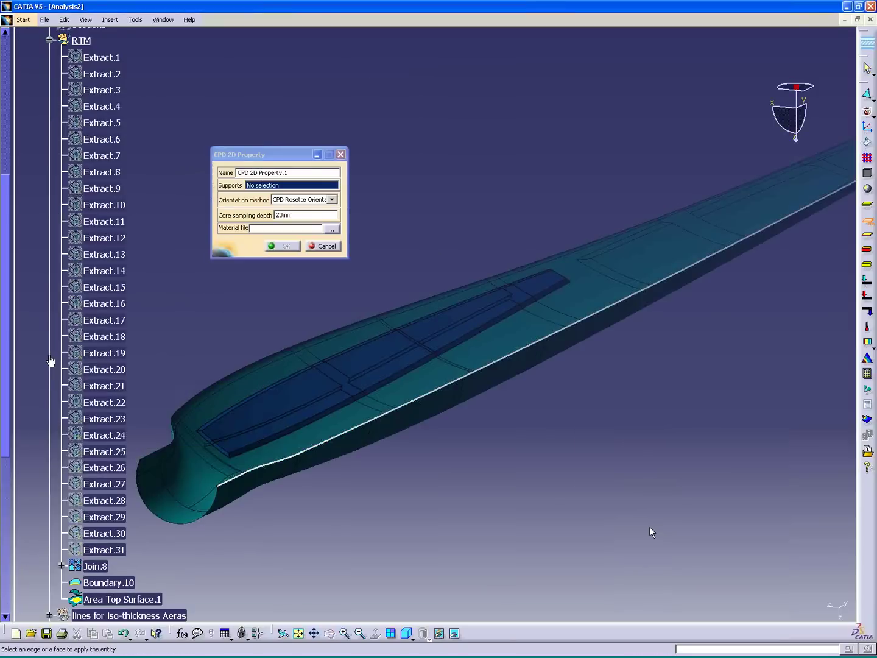
pyautogui.click(95, 565)
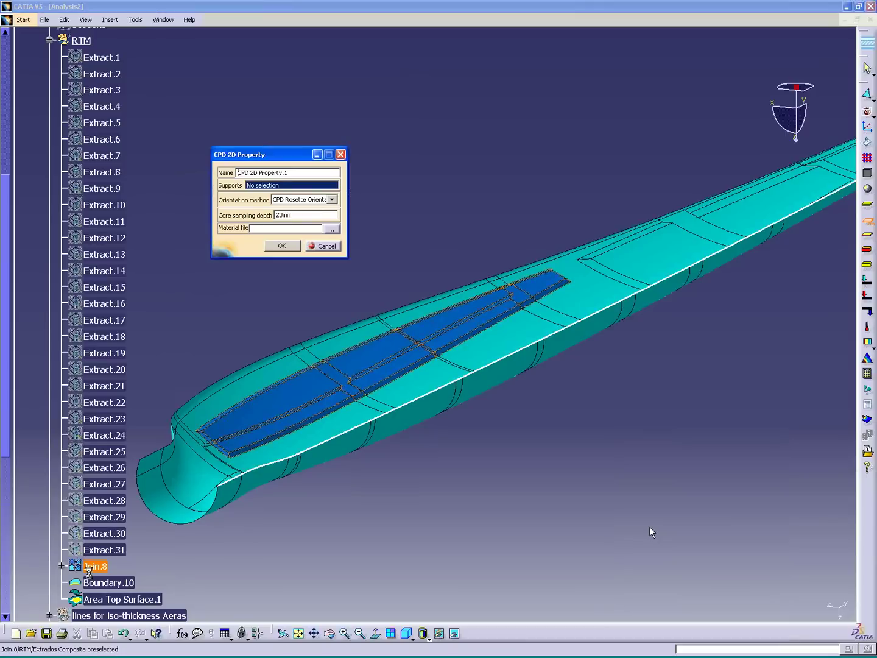
pyautogui.click(96, 600)
# Step: Keep CPD Rosette Orientation, assign the CompositesCatalogRTM material file, and create the property
pyautogui.click(332, 199)
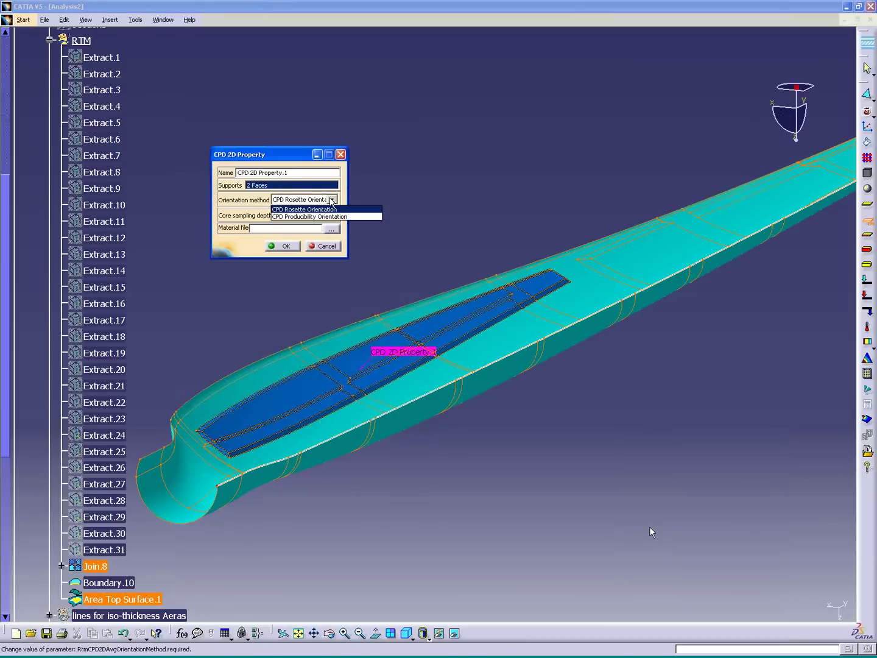
pyautogui.click(332, 209)
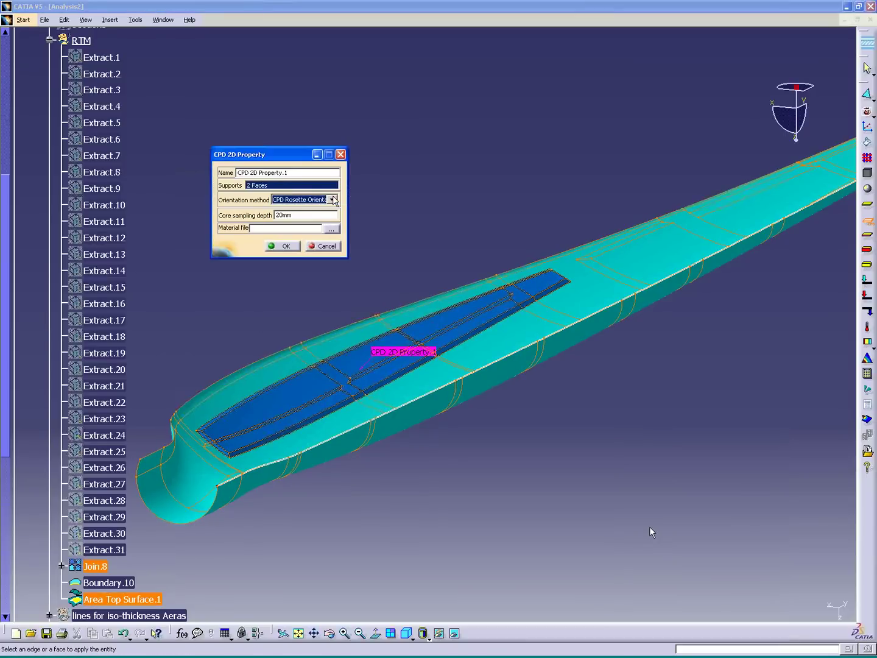
pyautogui.click(331, 229)
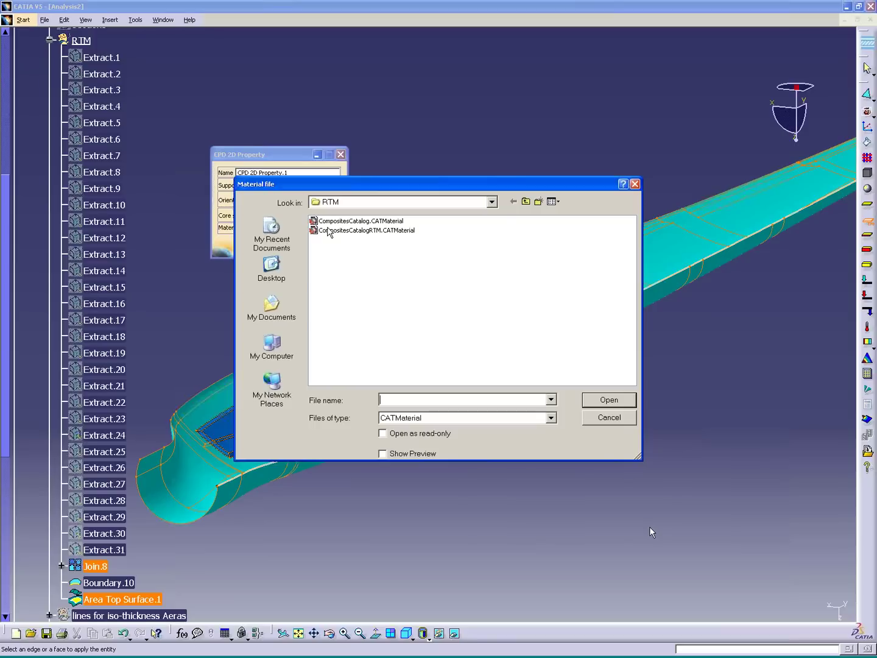
pyautogui.doubleClick(329, 232)
pyautogui.click(428, 346)
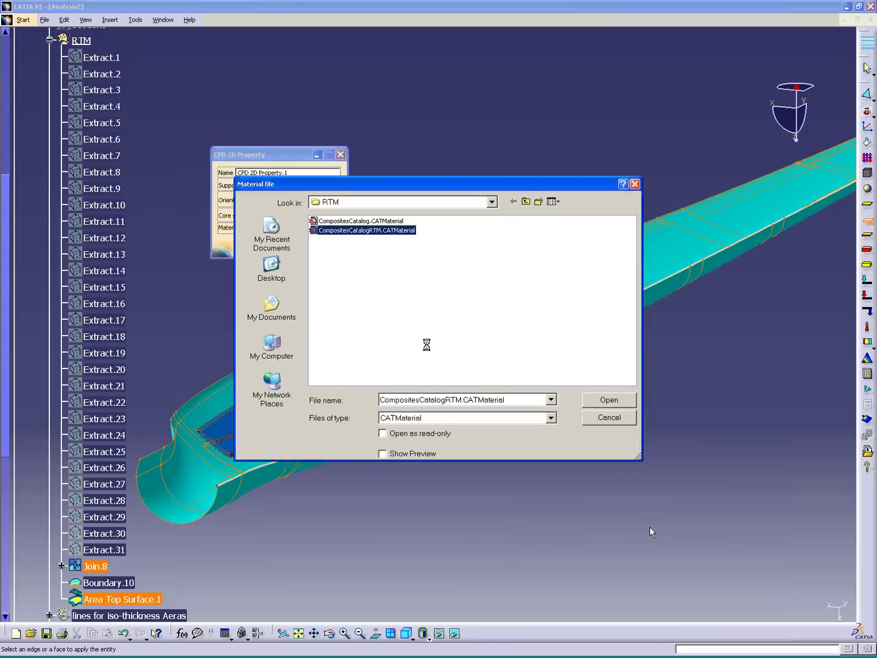
pyautogui.click(289, 247)
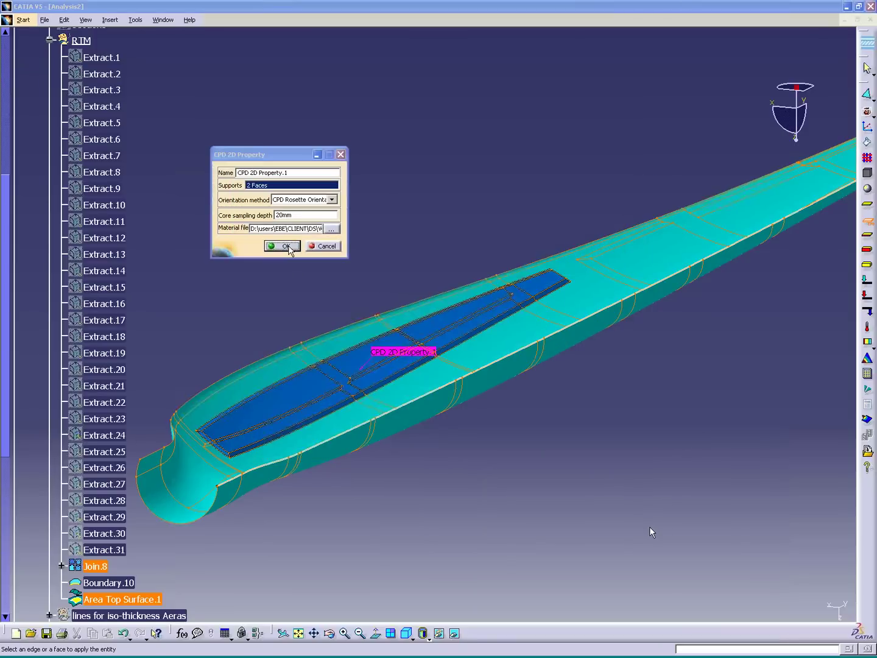
# Step: Display the Nb_Plies colour map from the Properties image set
pyautogui.click(50, 41)
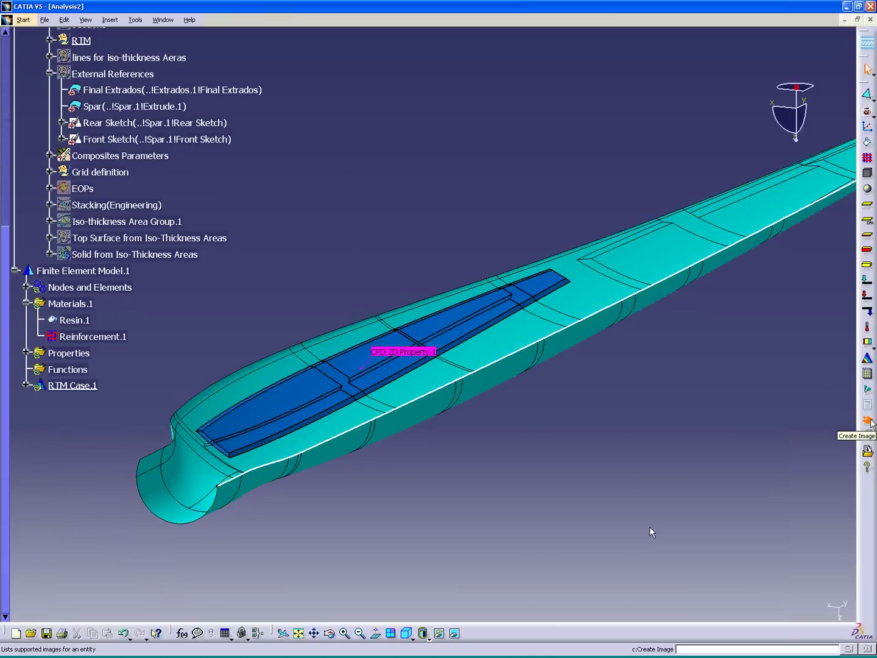
pyautogui.click(866, 418)
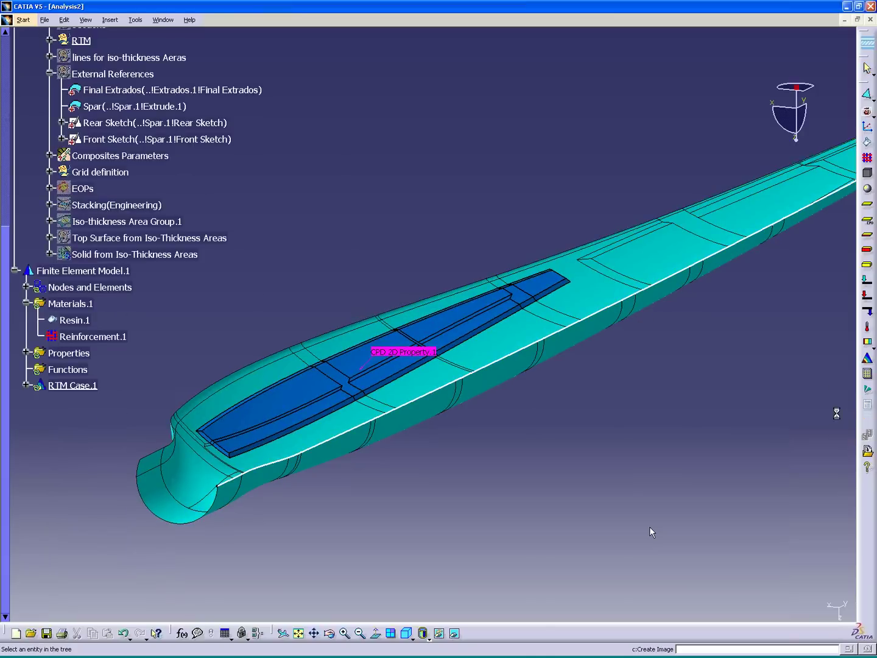
pyautogui.click(79, 355)
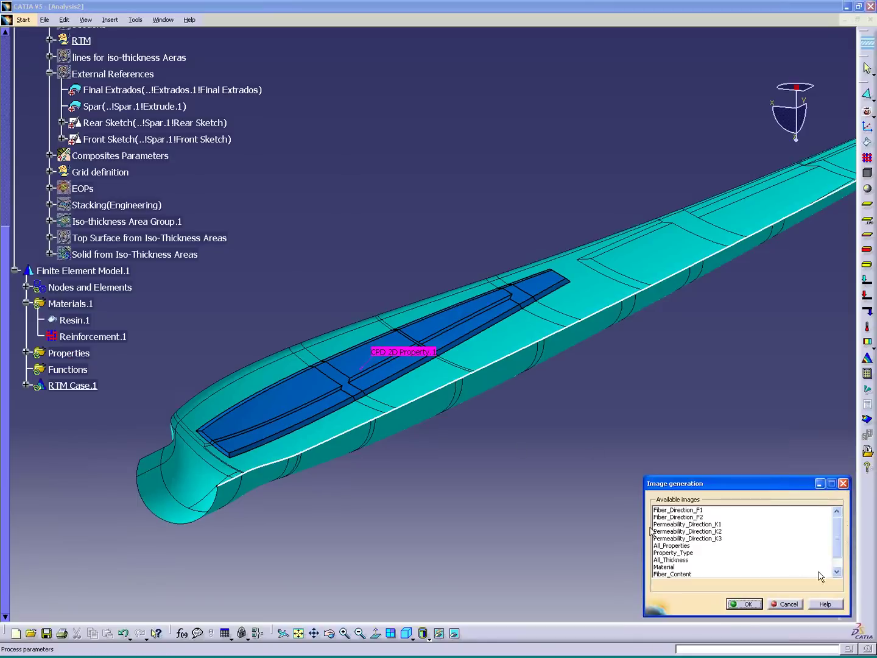
pyautogui.click(664, 567)
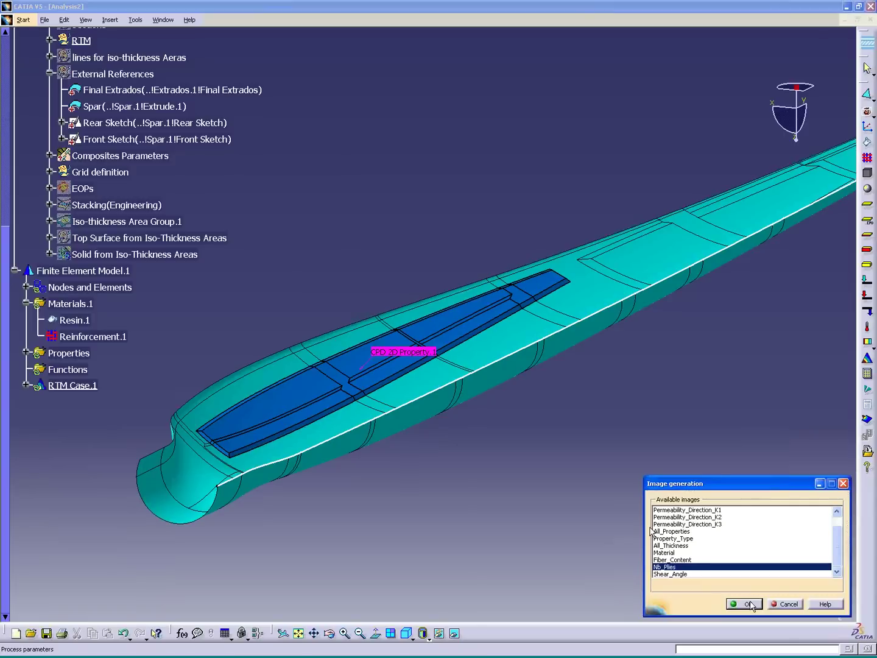
pyautogui.click(752, 606)
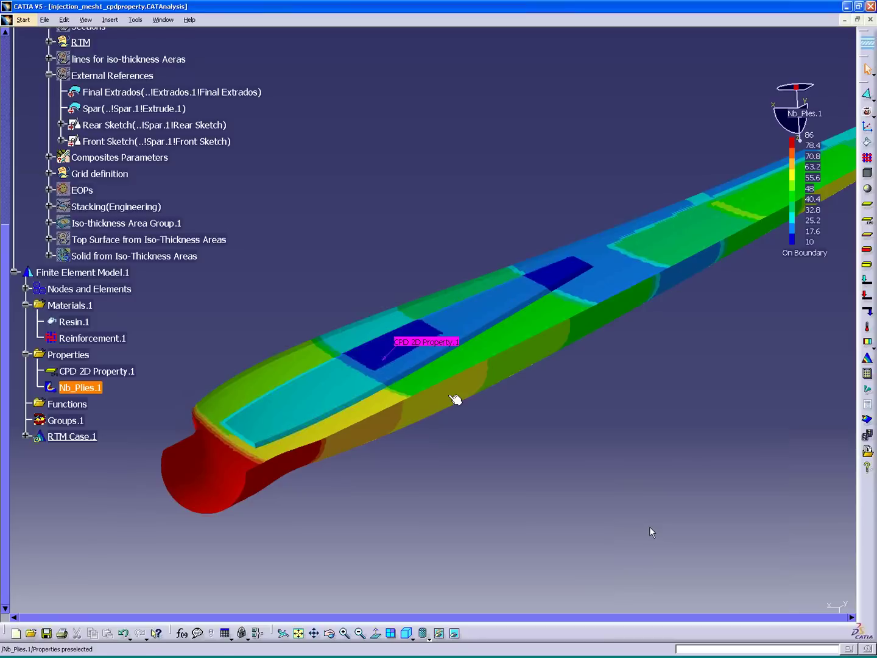
# Step: Display the Permeability_Direction_K1 colour map and zoom in on the blade
pyautogui.click(866, 419)
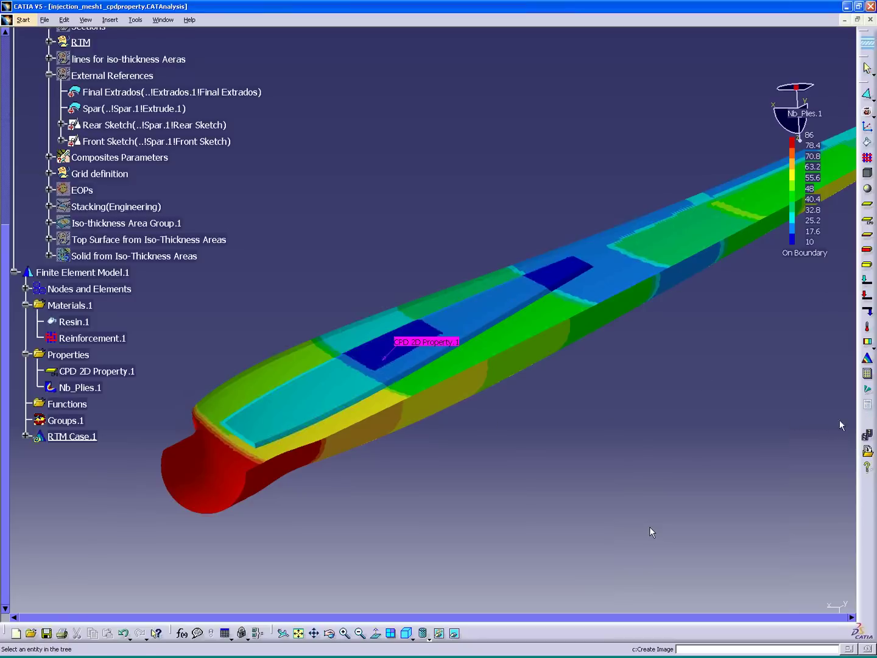
pyautogui.click(68, 354)
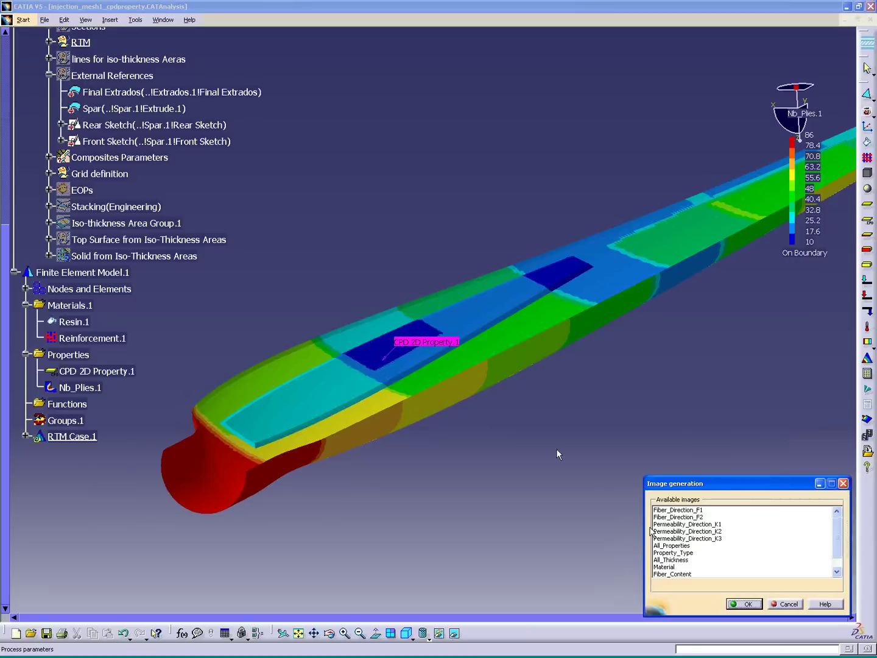
pyautogui.click(692, 524)
pyautogui.click(738, 605)
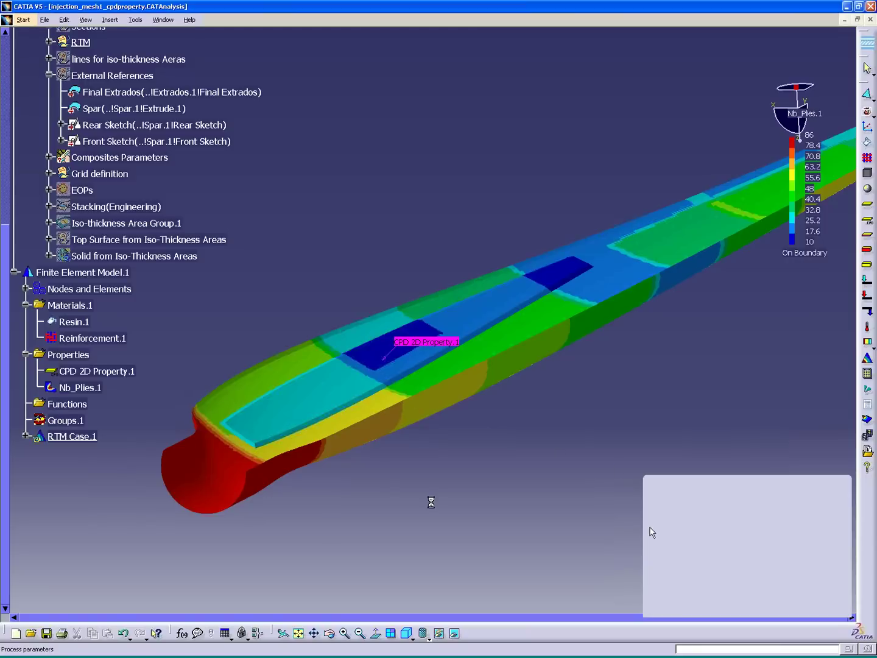
pyautogui.moveTo(384, 459)
pyautogui.mouseDown(button='middle')
pyautogui.moveTo(374, 365)
pyautogui.moveTo(354, 502)
pyautogui.mouseUp(button='middle')
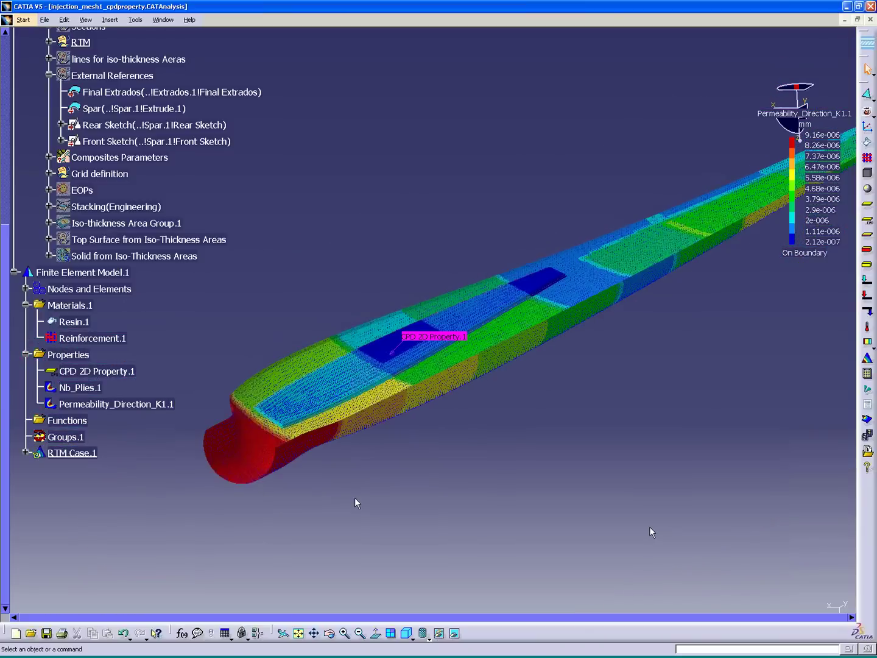
# Step: Open CompositesCatalogRTM and review the RTM properties of Carbon 0.24
pyautogui.click(43, 21)
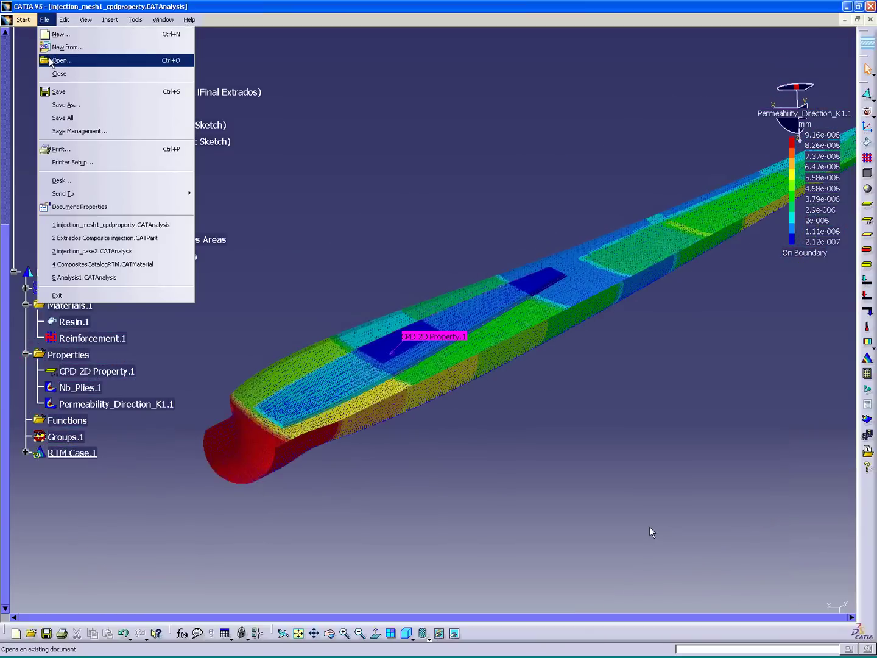
pyautogui.click(50, 60)
pyautogui.click(354, 231)
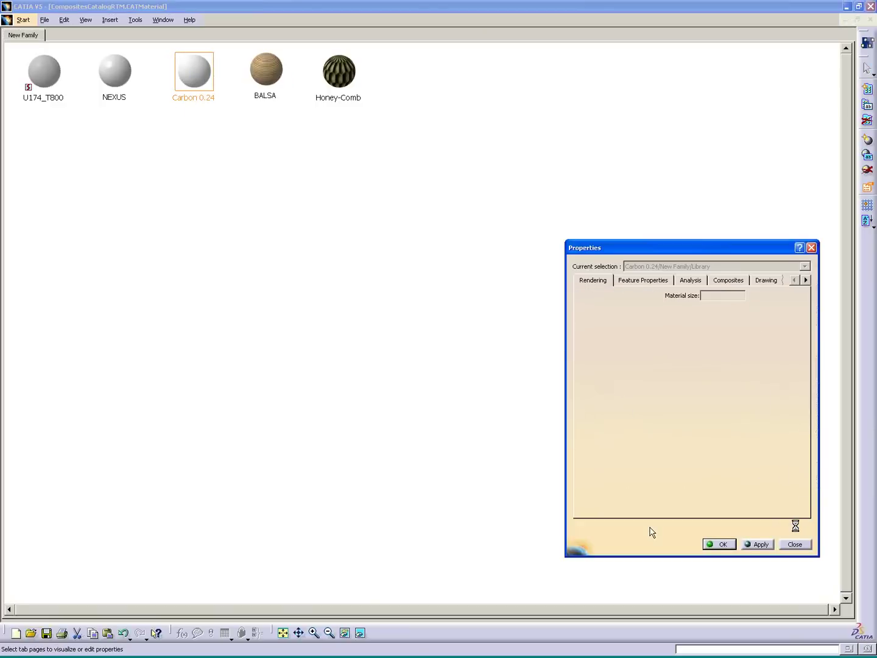
pyautogui.click(806, 281)
pyautogui.click(806, 280)
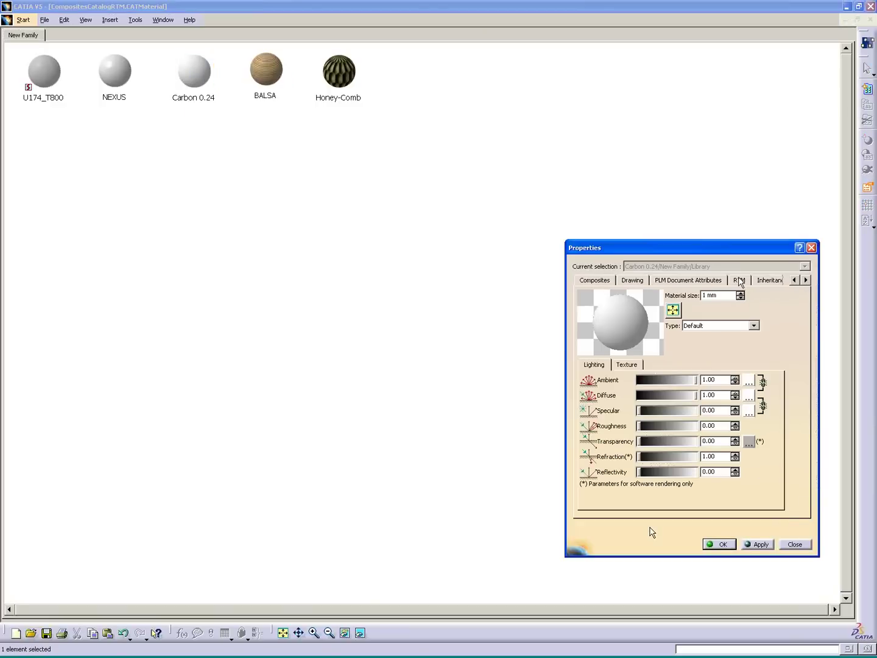
pyautogui.click(738, 280)
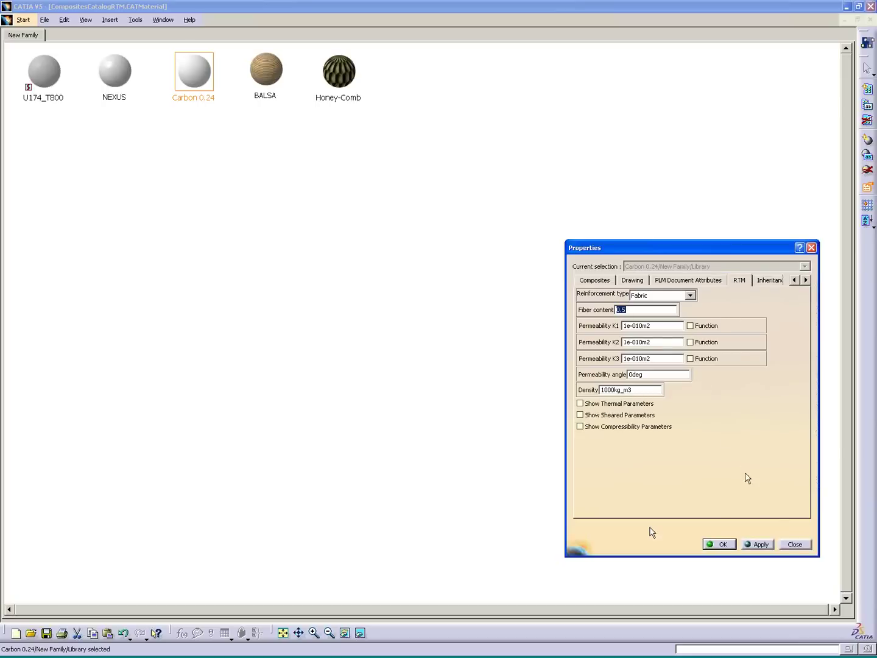
pyautogui.click(793, 545)
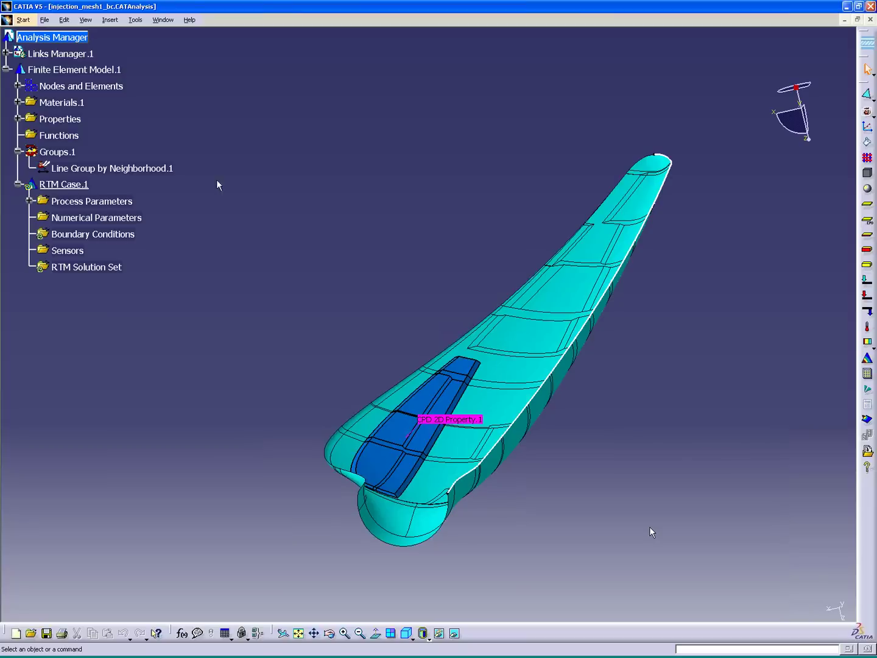
# Step: Inspect the nodes contained in Line Group by Neighborhood.1 on the blade
pyautogui.rightClick(148, 170)
pyautogui.click(190, 348)
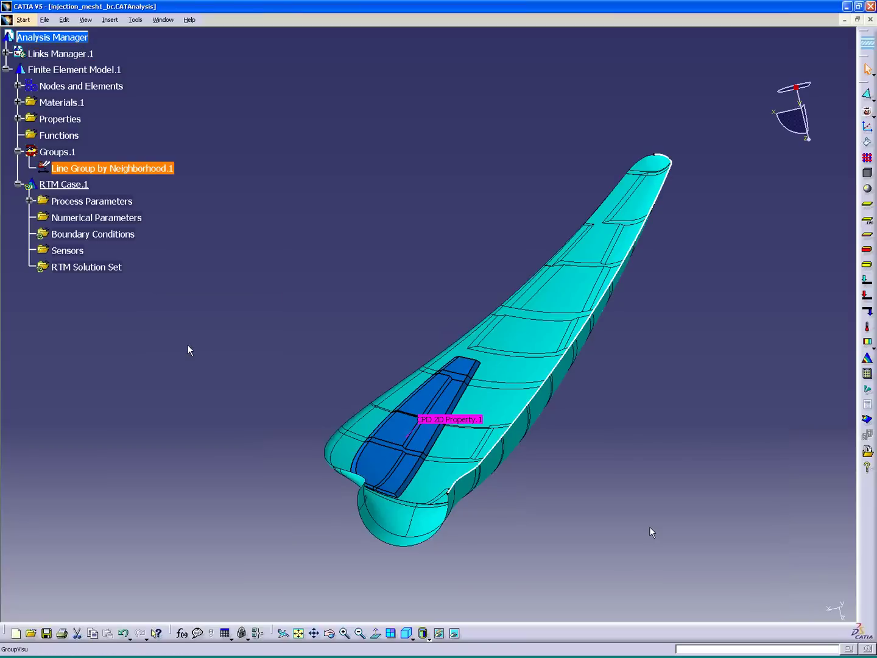
pyautogui.click(682, 552)
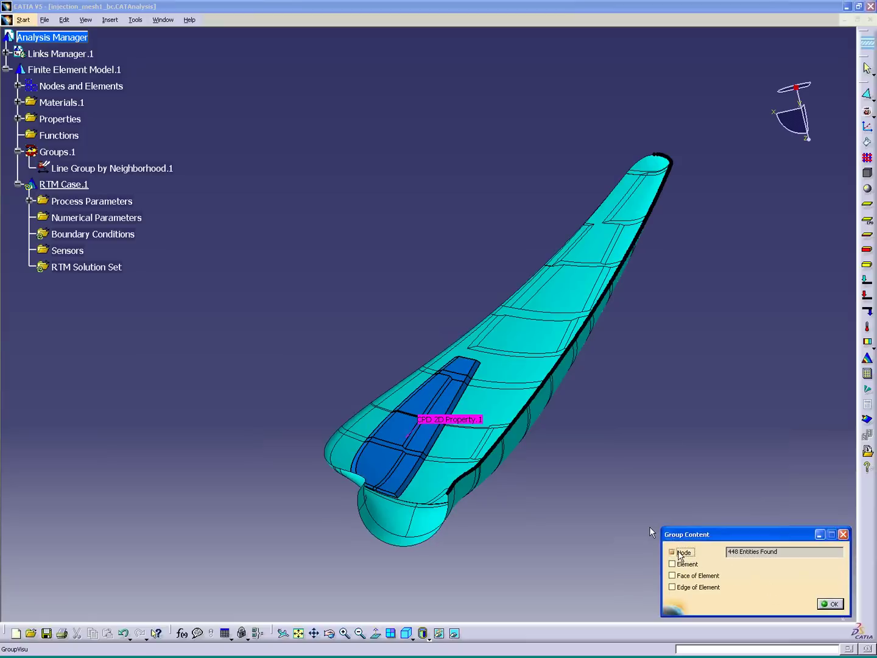
pyautogui.click(680, 555)
pyautogui.click(830, 604)
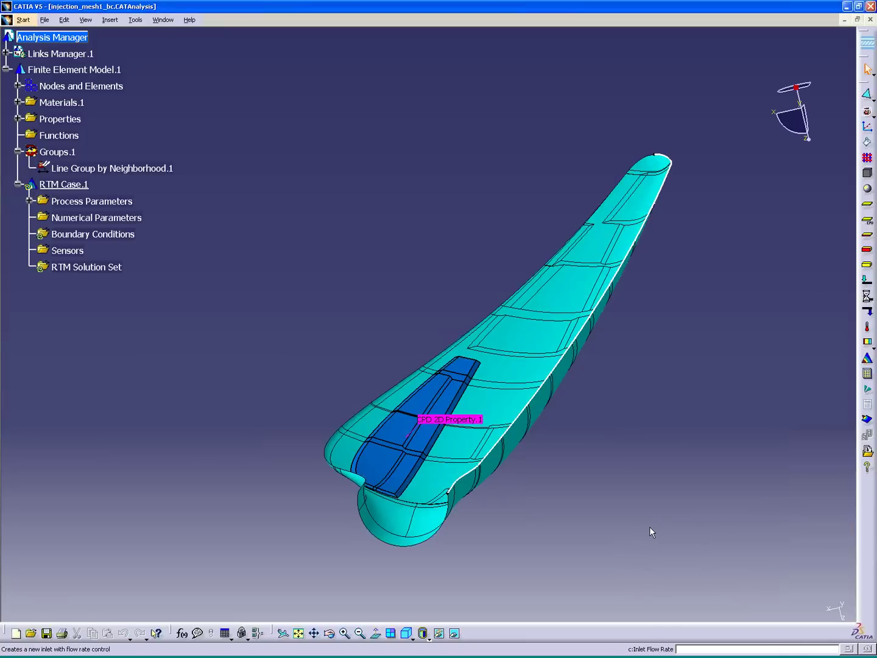
# Step: Add an inlet flow rate on Line Group by Neighborhood.1 at 5e-004 m³/s and 70000 N/m²
pyautogui.click(866, 296)
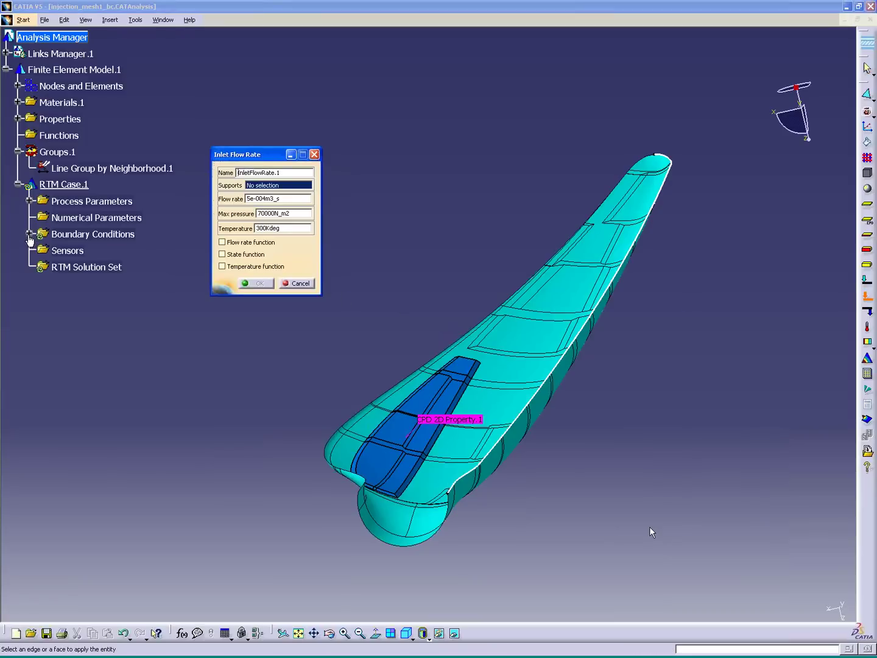
pyautogui.click(87, 169)
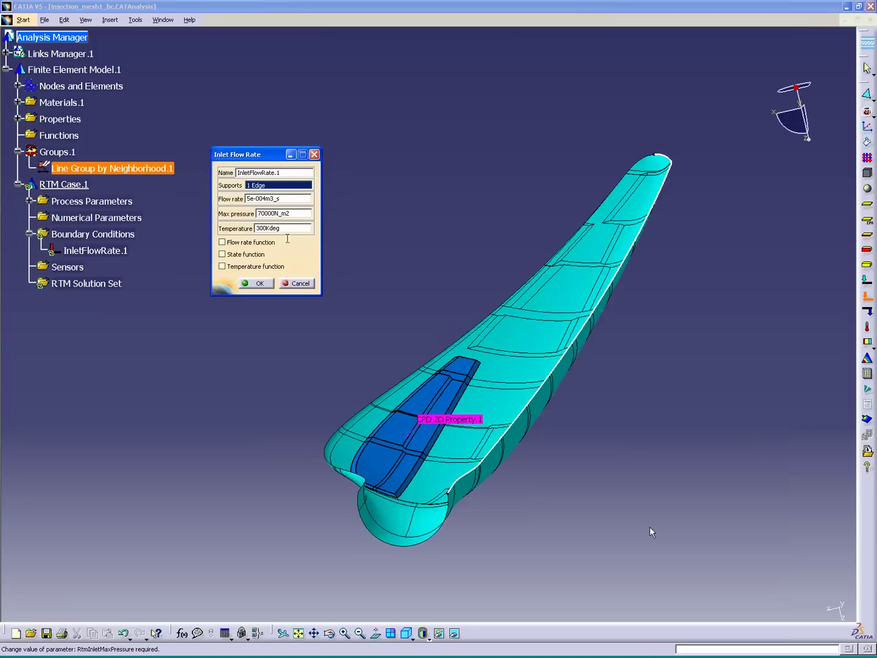
pyautogui.click(259, 284)
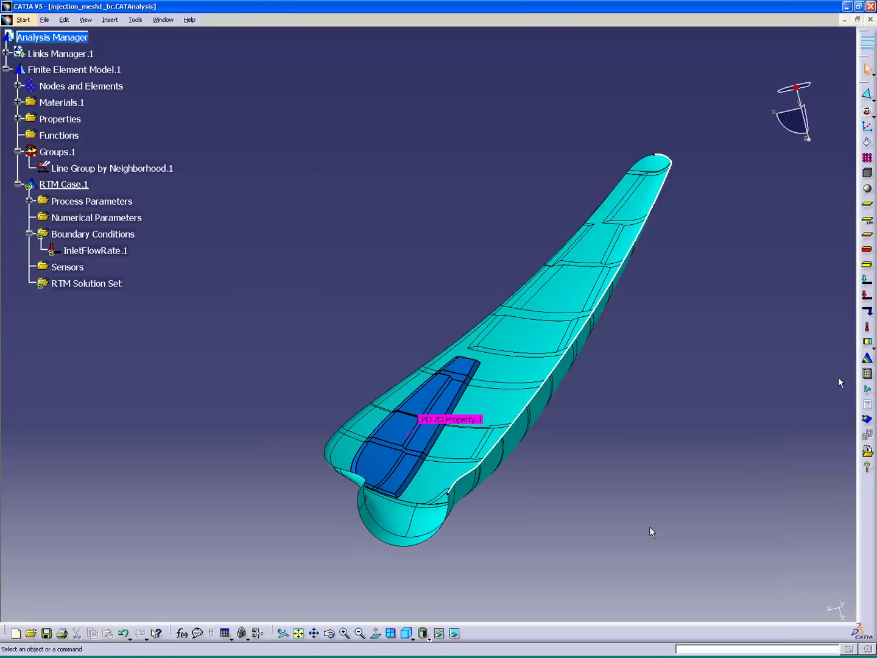
# Step: Run the computation with RTM Solution Set chosen as the solution to compute
pyautogui.click(866, 374)
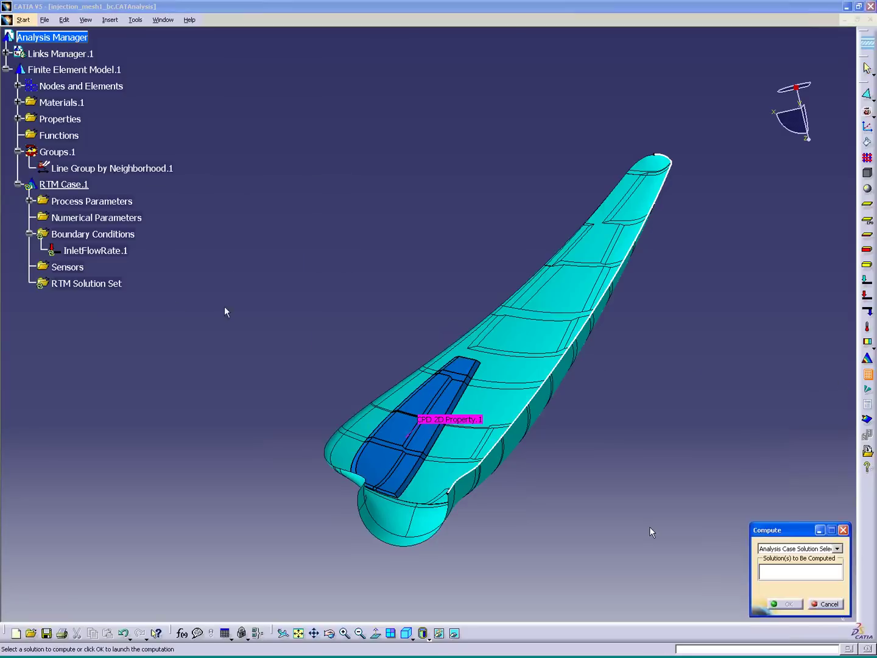
pyautogui.click(123, 284)
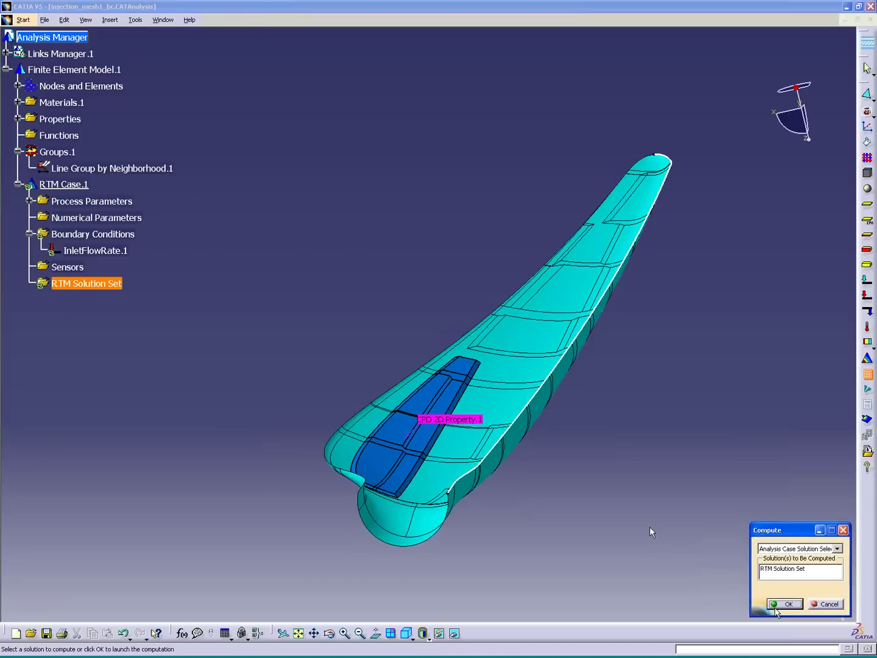
pyautogui.click(788, 605)
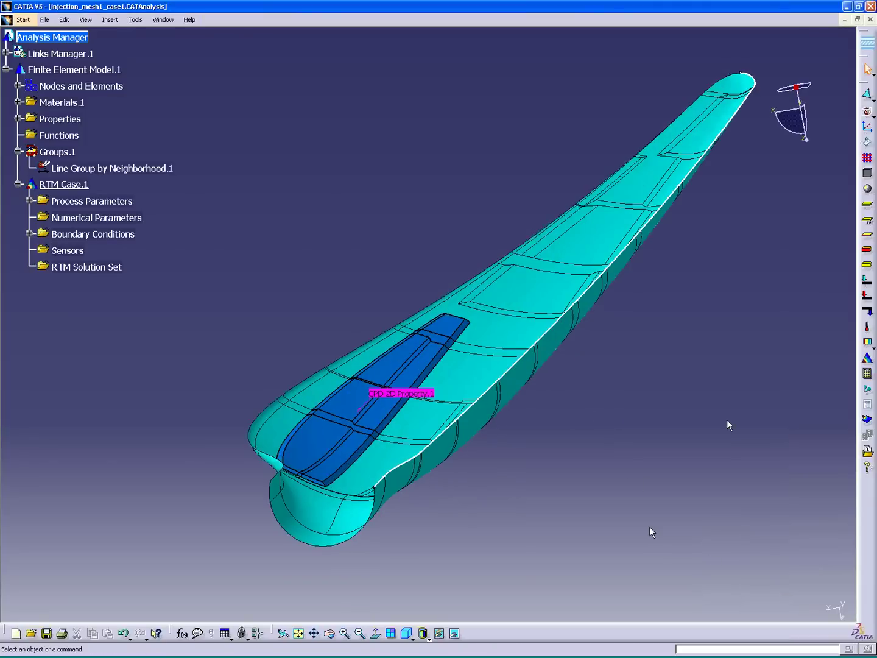
# Step: Generate the Filling_Time_Iso filling-time contour image on the RTM Solution Set
pyautogui.click(869, 425)
pyautogui.click(108, 267)
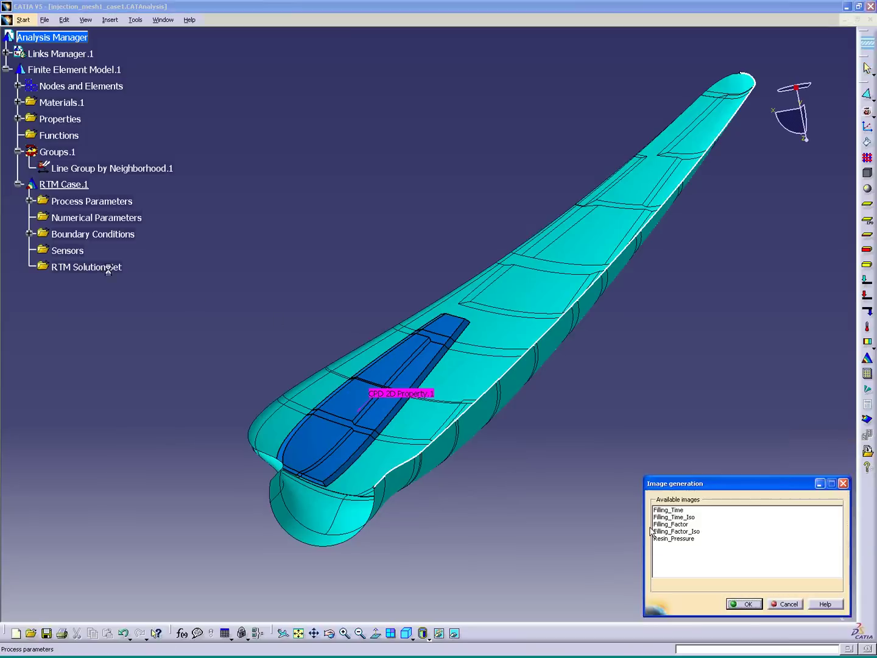
pyautogui.click(663, 517)
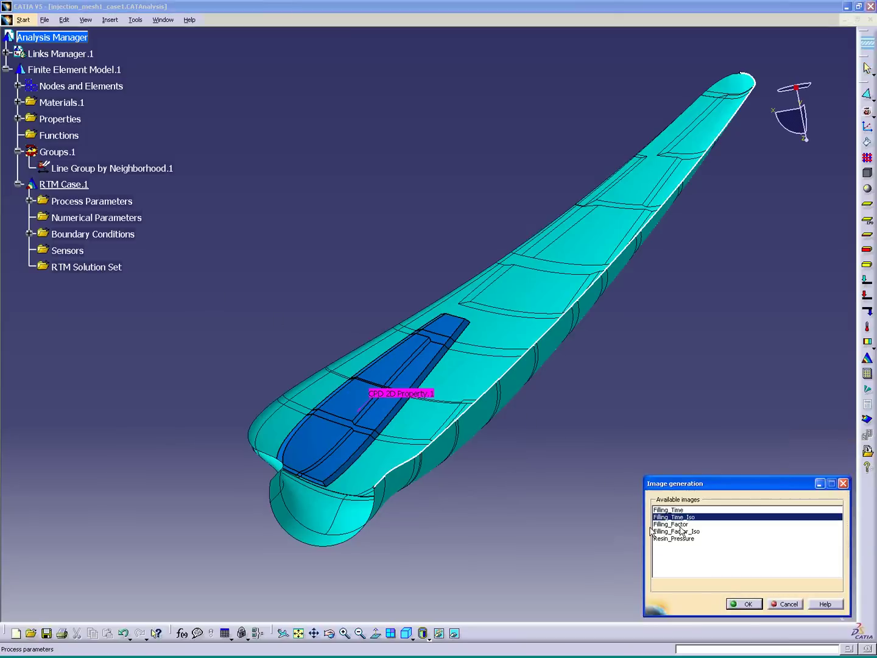
pyautogui.click(743, 603)
# Step: Display the blade in plain shading without edges and orbit to a steep low view
pyautogui.click(430, 638)
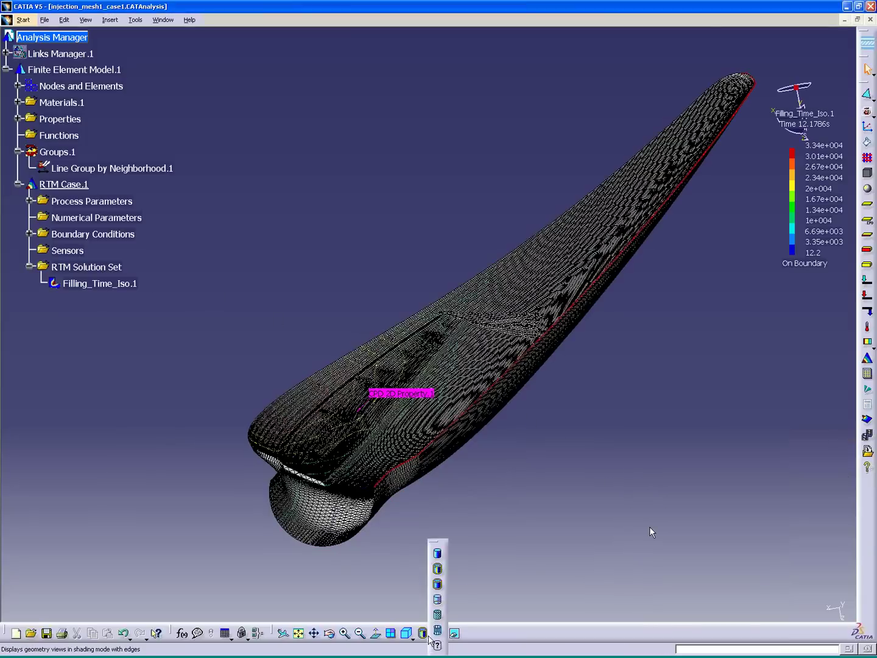
pyautogui.click(437, 553)
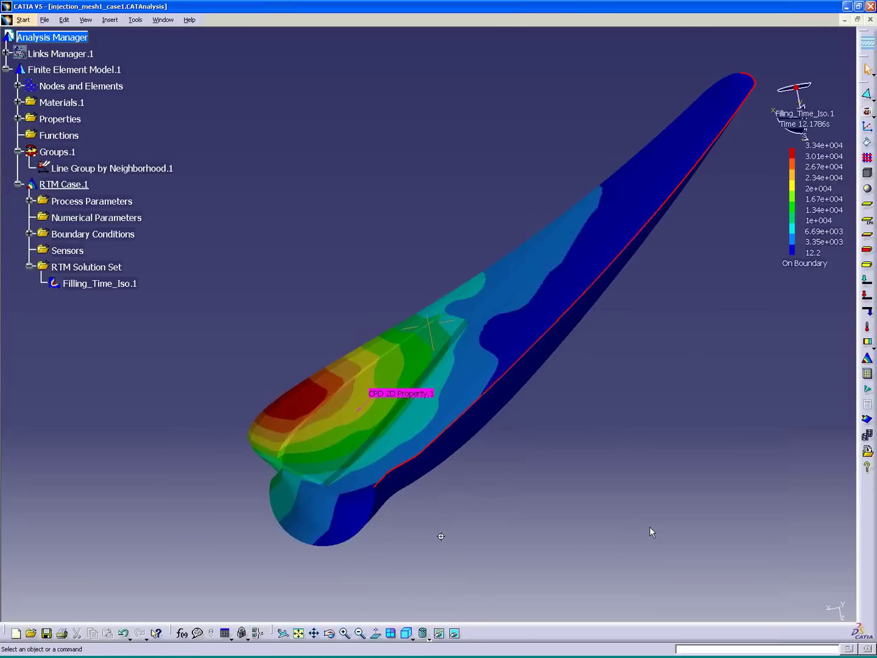
pyautogui.moveTo(441, 536)
pyautogui.mouseDown(button='middle')
pyautogui.moveTo(456, 524)
pyautogui.moveTo(473, 532)
pyautogui.moveTo(460, 509)
pyautogui.moveTo(604, 521)
pyautogui.mouseUp(button='middle')
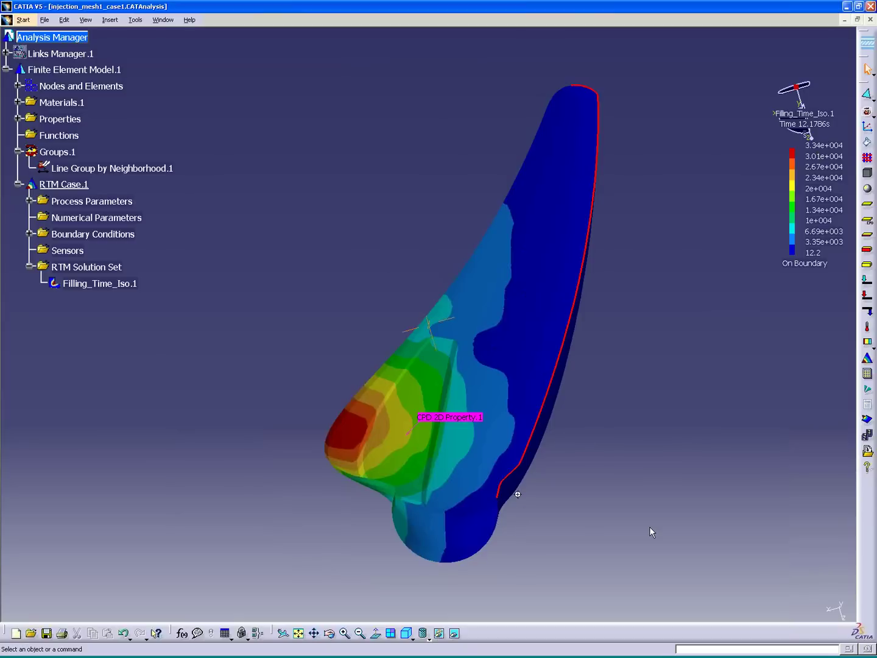
pyautogui.moveTo(513, 489)
pyautogui.mouseDown(button='middle')
pyautogui.moveTo(513, 450)
pyautogui.moveTo(498, 489)
pyautogui.moveTo(464, 308)
pyautogui.moveTo(456, 354)
pyautogui.moveTo(500, 336)
pyautogui.moveTo(477, 424)
pyautogui.moveTo(397, 510)
pyautogui.mouseUp(button='middle')
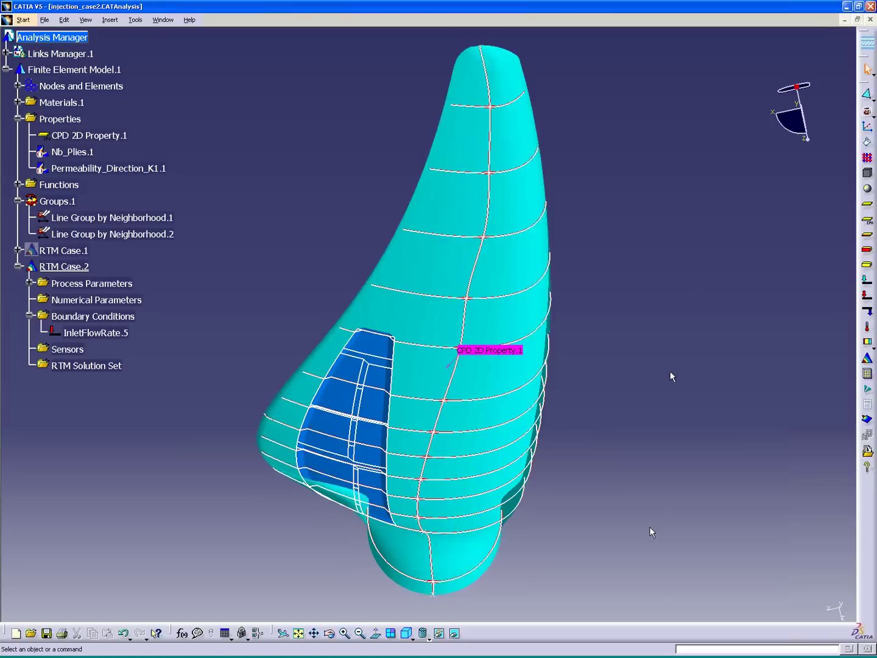
pyautogui.moveTo(669, 370); pyautogui.dragTo(657, 360, button='middle')
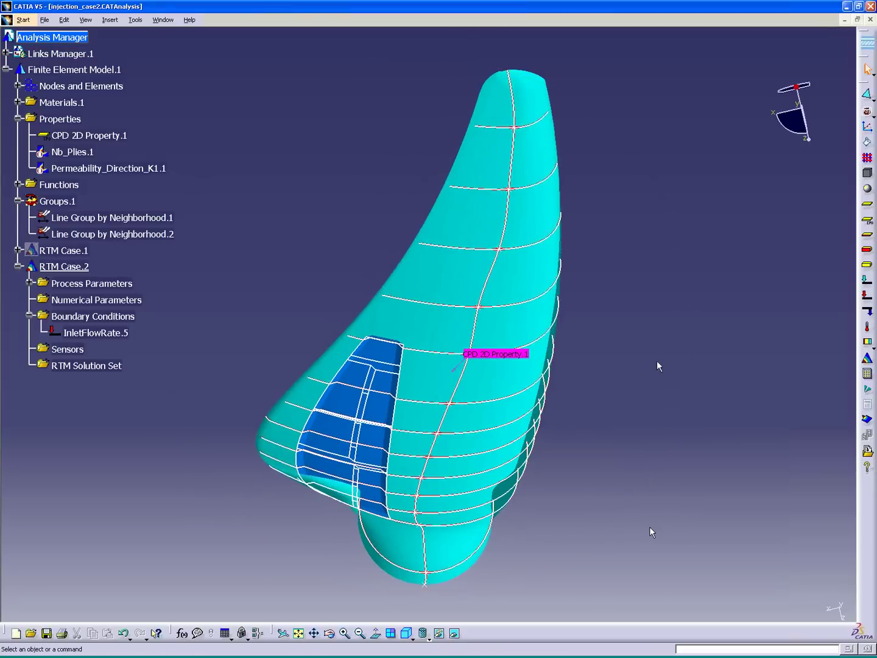
pyautogui.click(134, 233)
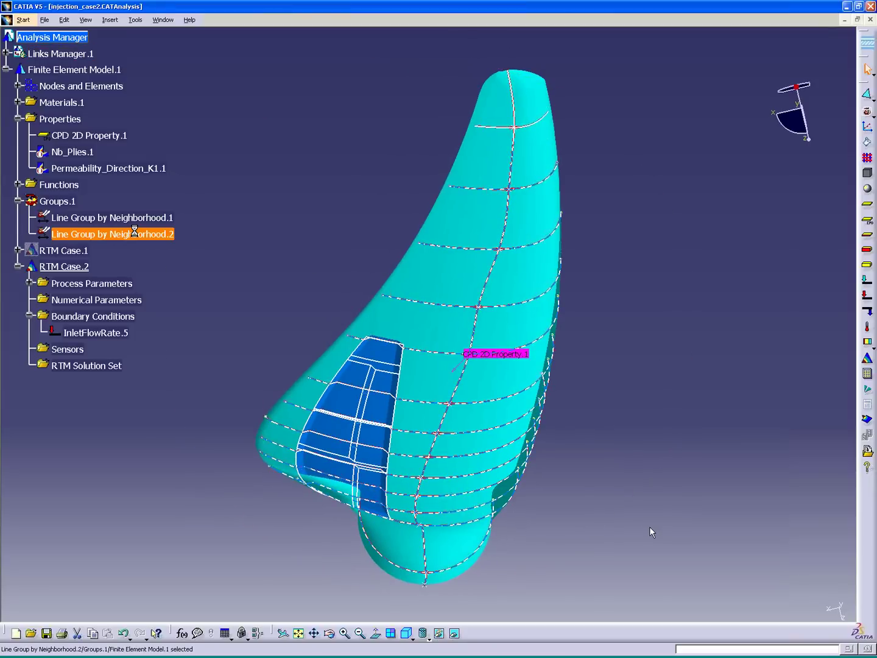
pyautogui.rightClick(135, 232)
pyautogui.click(175, 406)
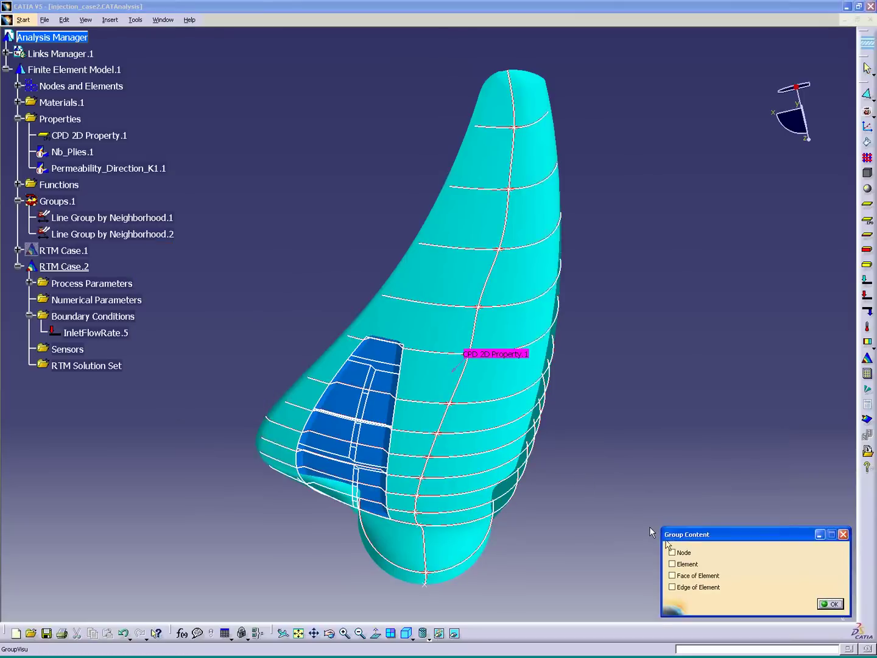
pyautogui.click(672, 553)
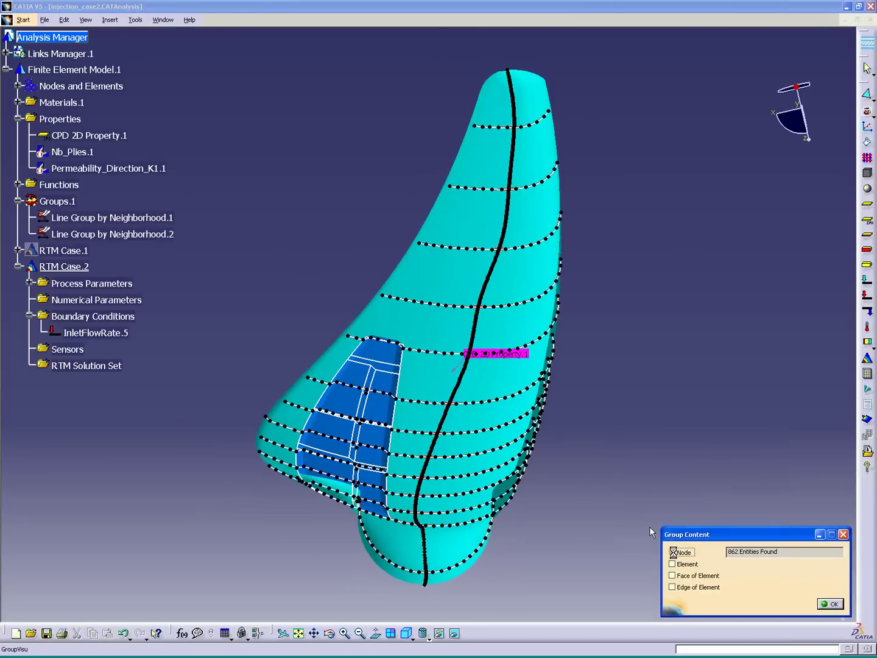
pyautogui.click(672, 553)
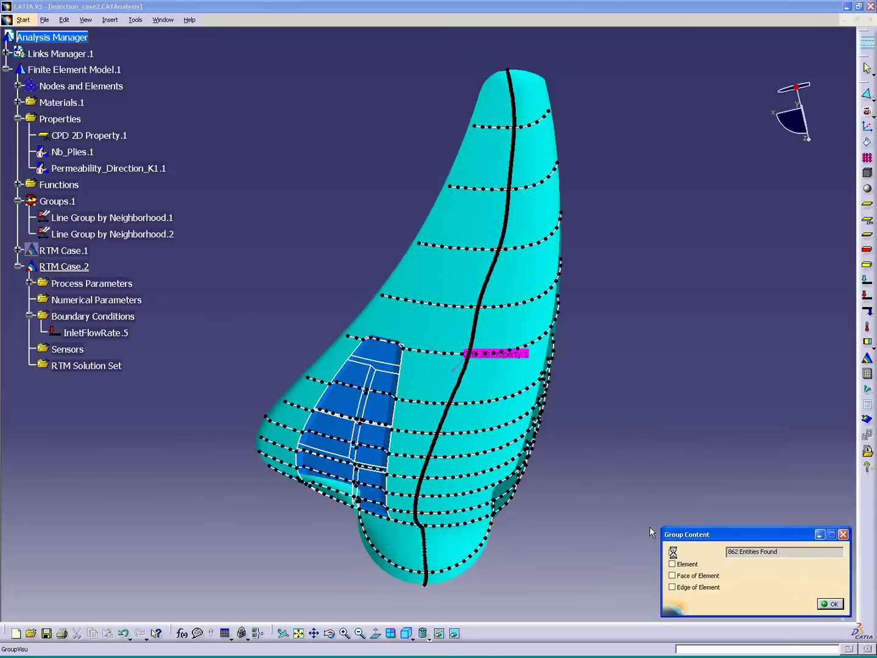
pyautogui.click(829, 604)
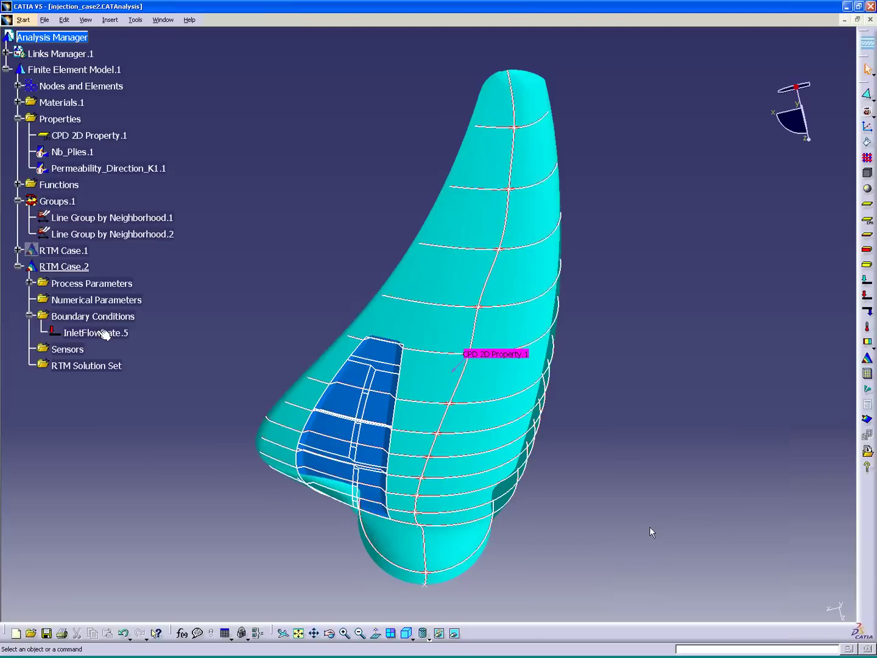
pyautogui.doubleClick(98, 331)
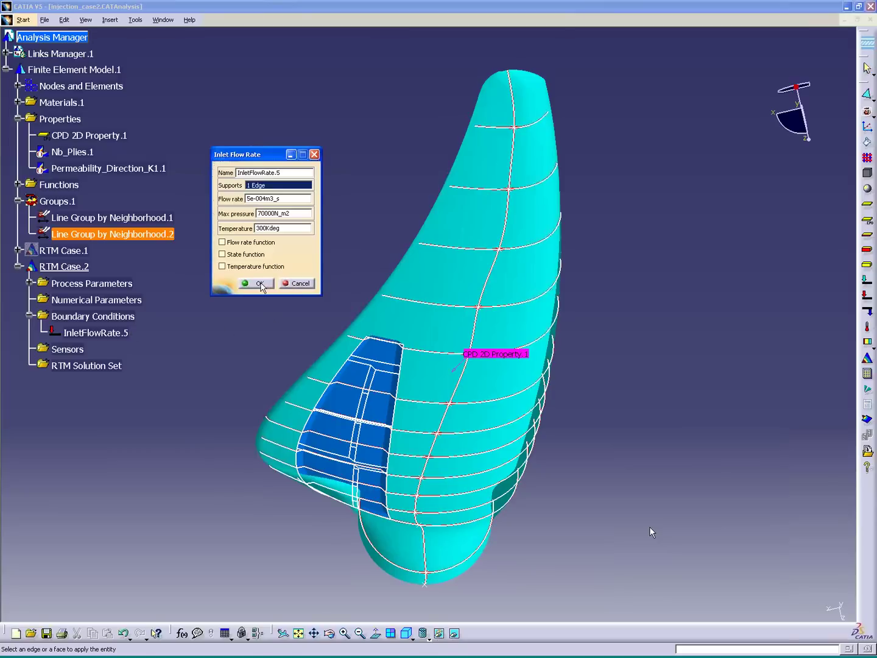
pyautogui.click(290, 283)
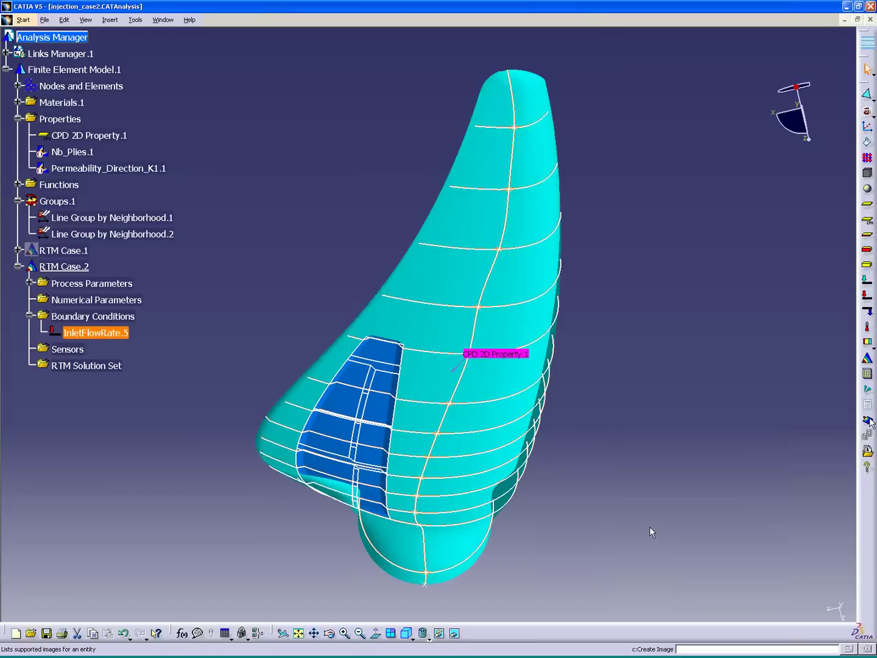
# Step: Generate the Filling_Factor_Iso contour for case 2 and animate the resin filling while orbiting
pyautogui.doubleClick(112, 368)
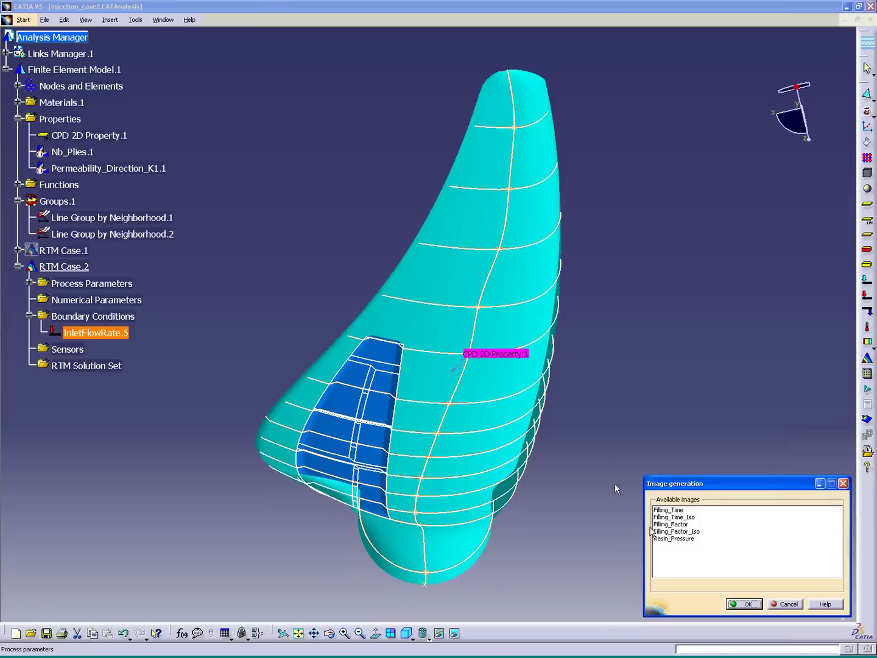
pyautogui.click(684, 532)
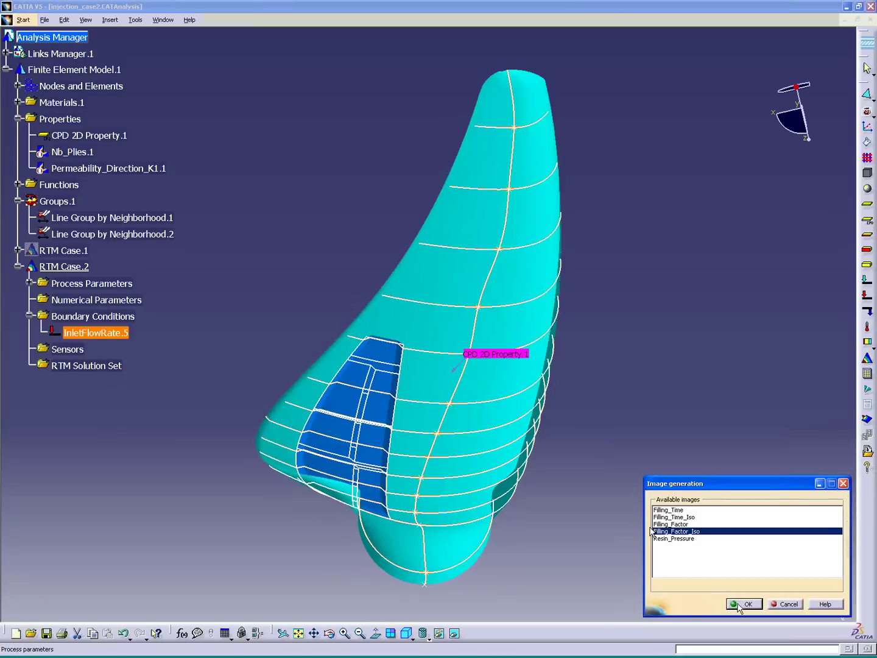
pyautogui.click(743, 604)
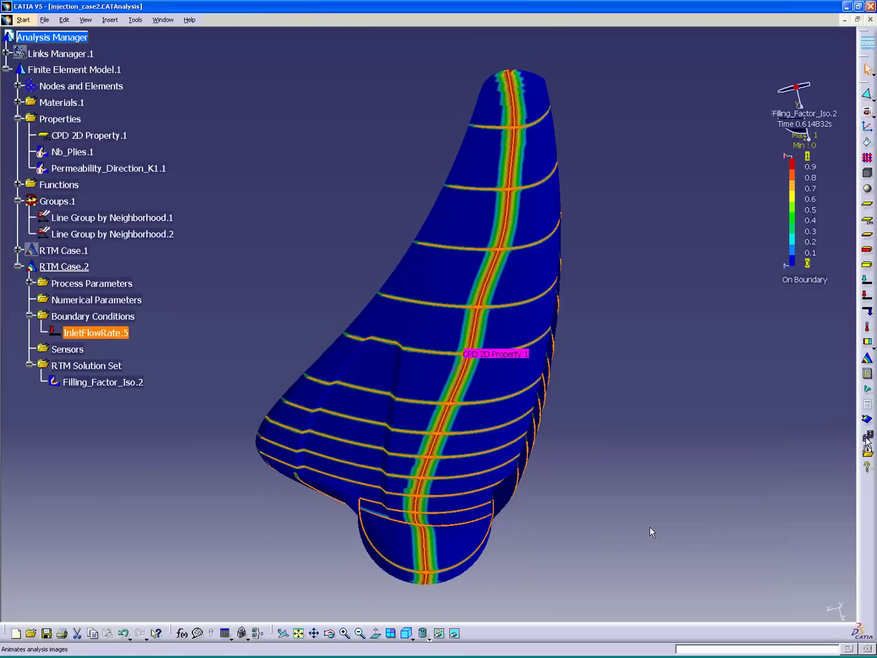
pyautogui.click(867, 439)
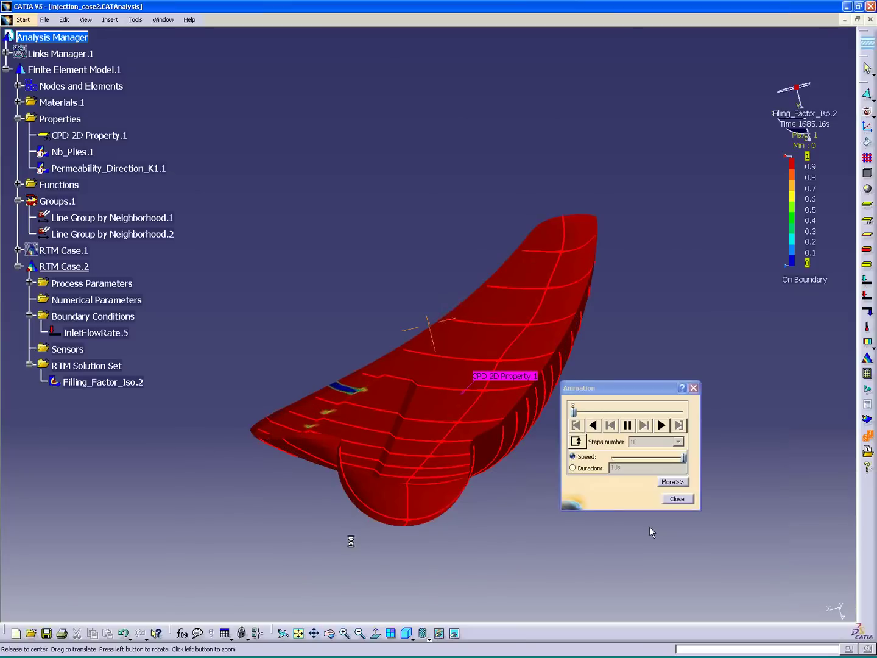
pyautogui.moveTo(357, 531); pyautogui.dragTo(352, 522, button='middle')
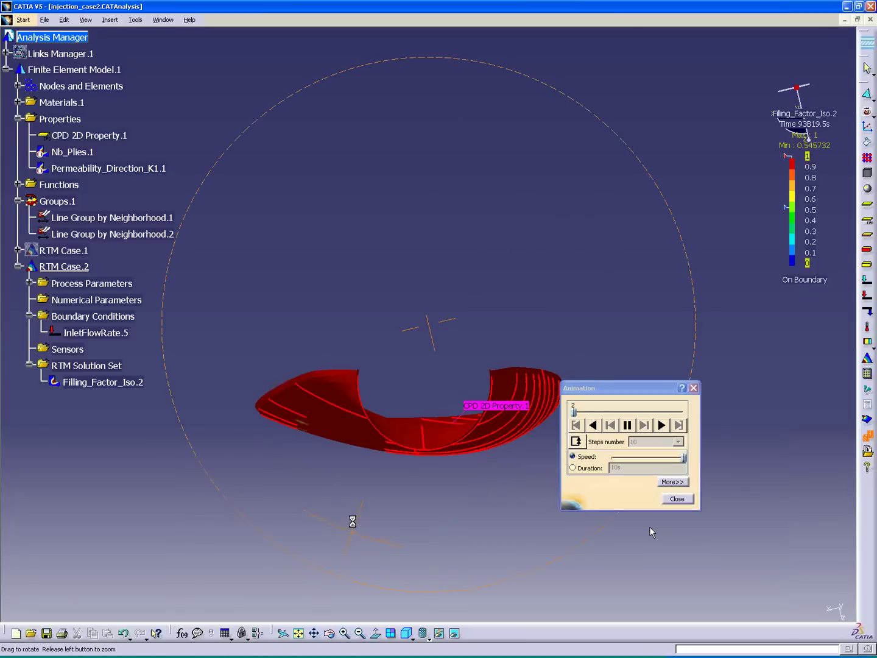